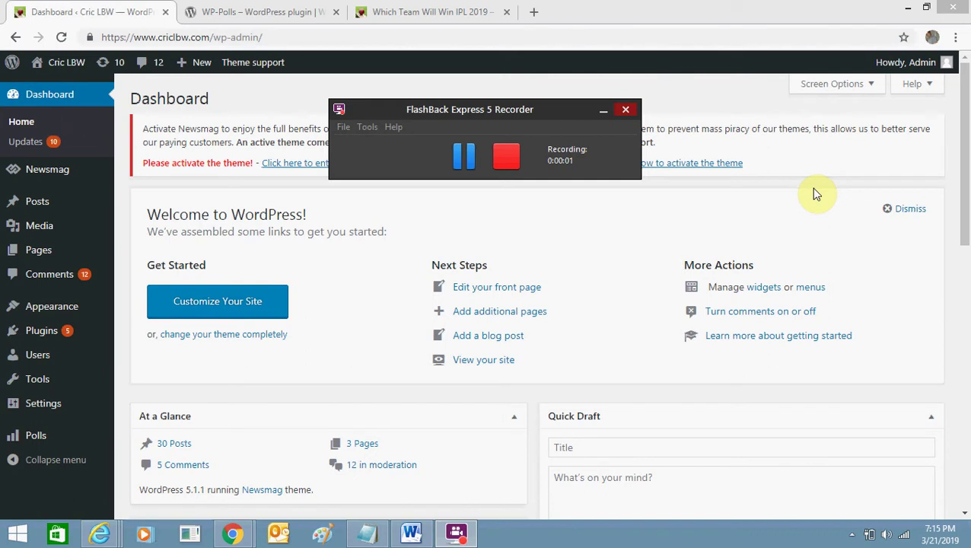
Bring the Cric LBW site's WordPress Dashboard in front of the recorder window
click(814, 190)
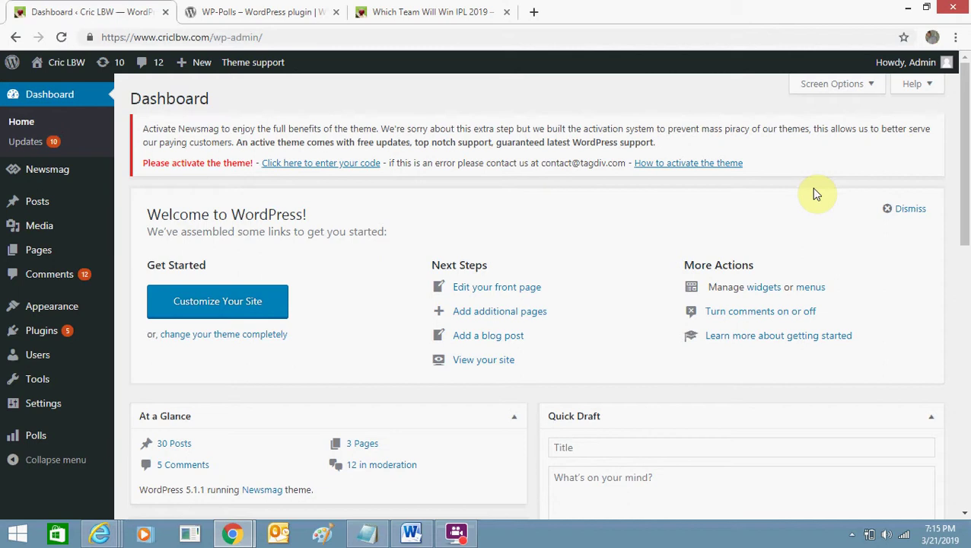
Switch to the WP-Polls plugin page and scroll through its description and details
click(280, 9)
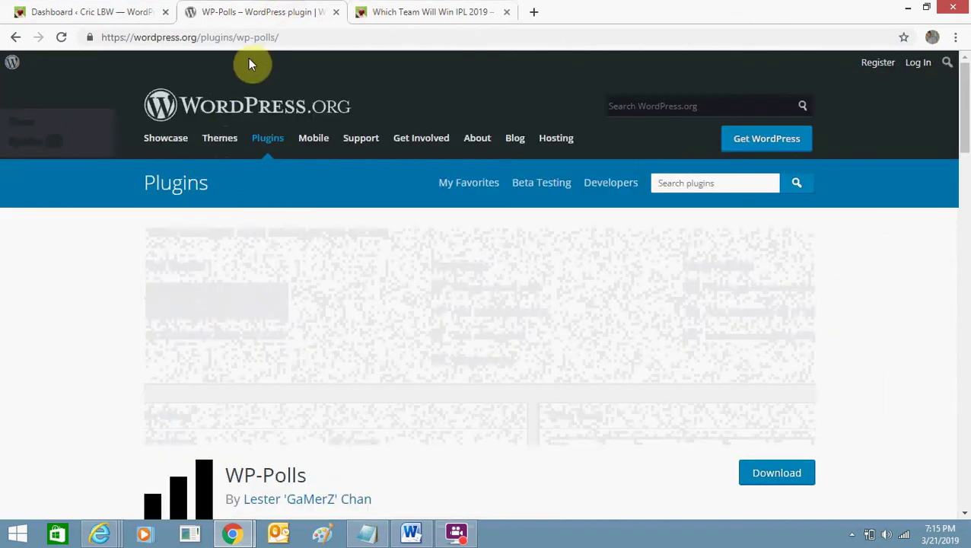
click(289, 36)
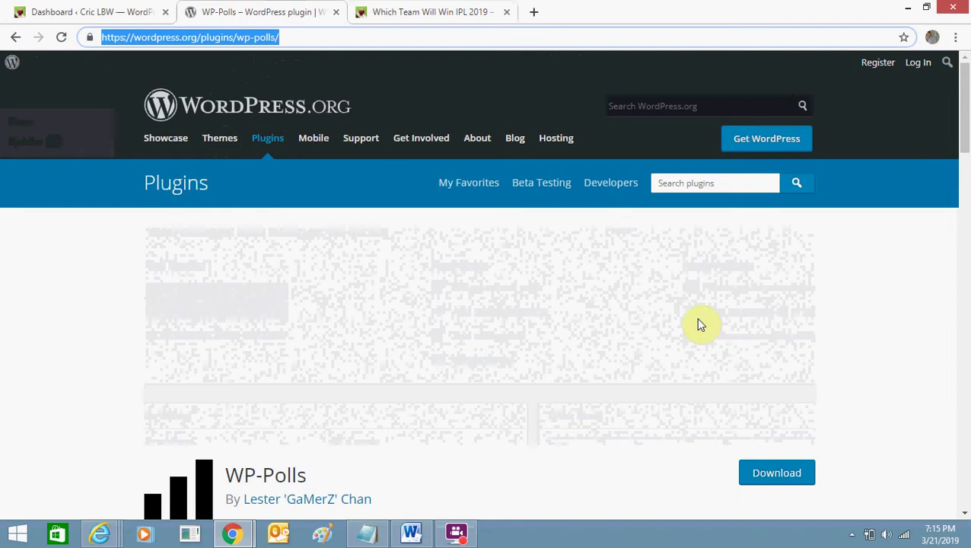
click(924, 242)
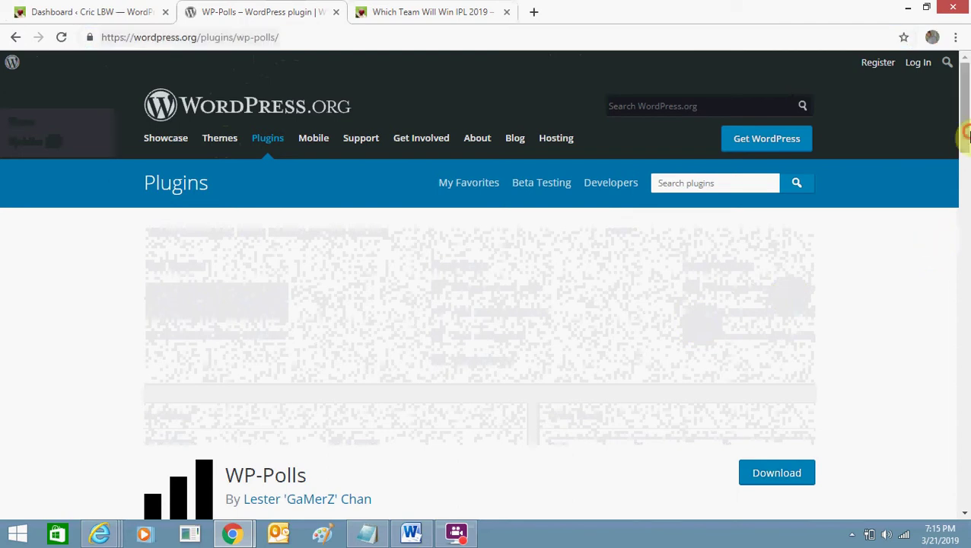
drag(964, 148, 965, 185)
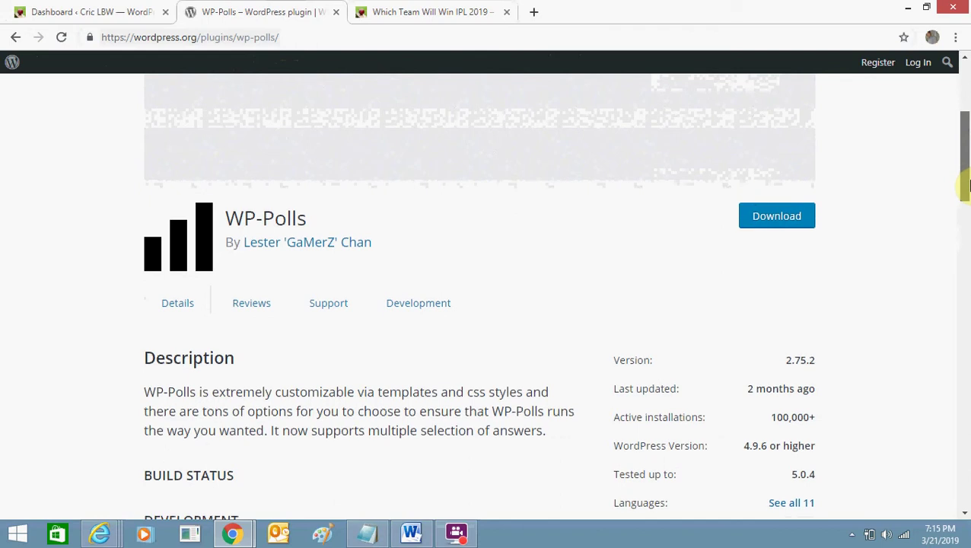
drag(966, 185, 967, 183)
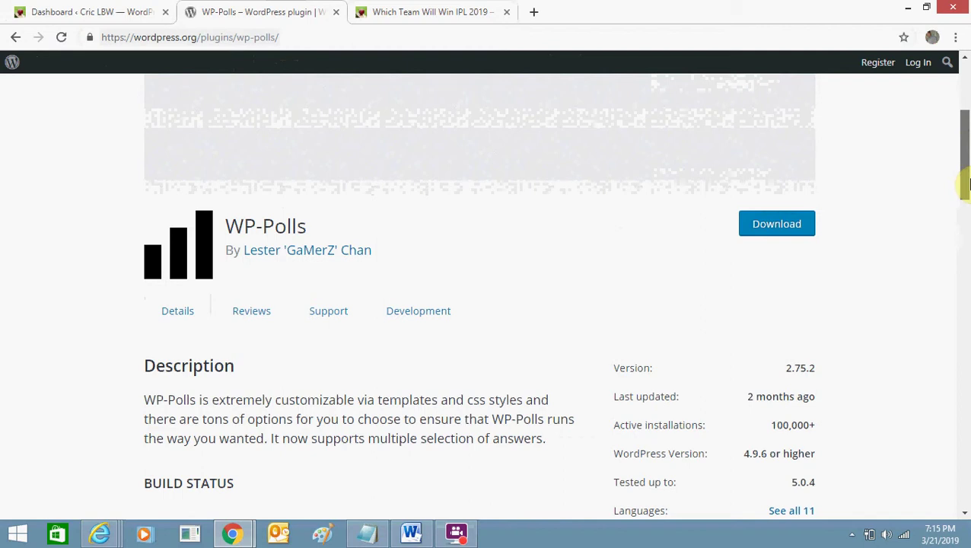
drag(967, 184, 967, 183)
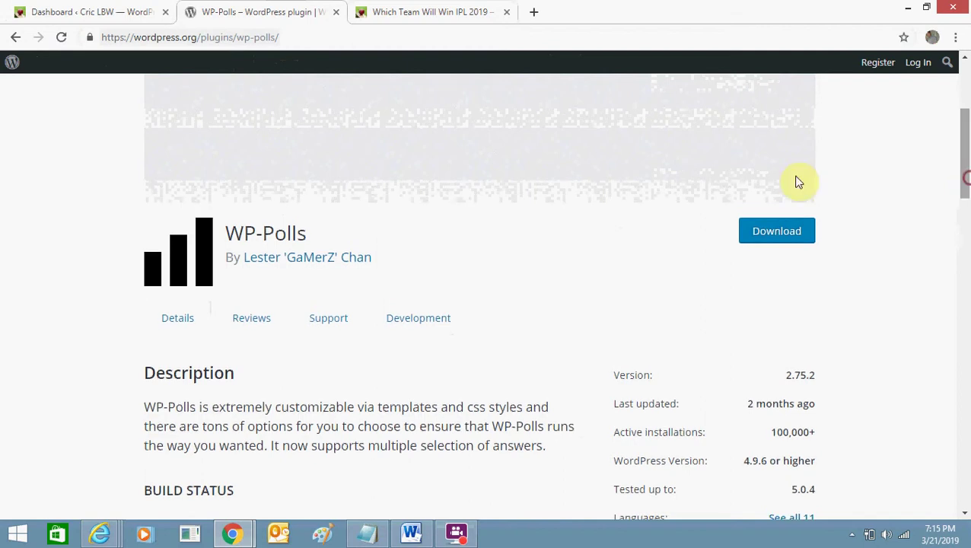
Return to the site's Dashboard and bring up the Polls menu in the admin sidebar
click(65, 9)
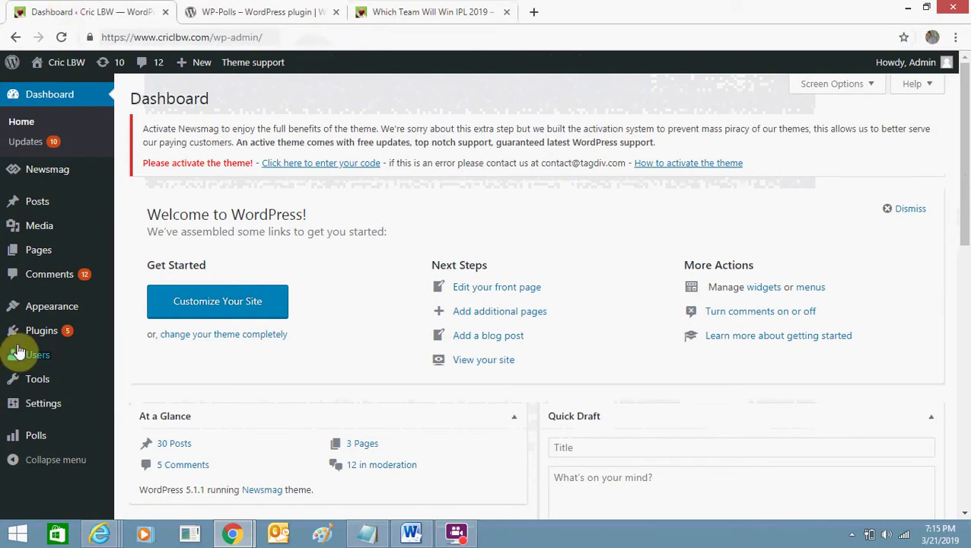
mouse_move(38, 346)
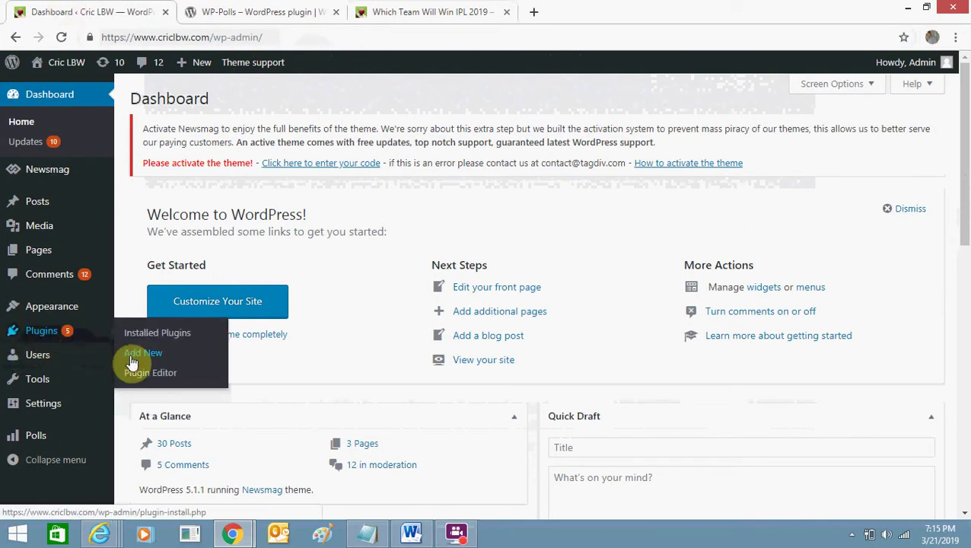
click(260, 8)
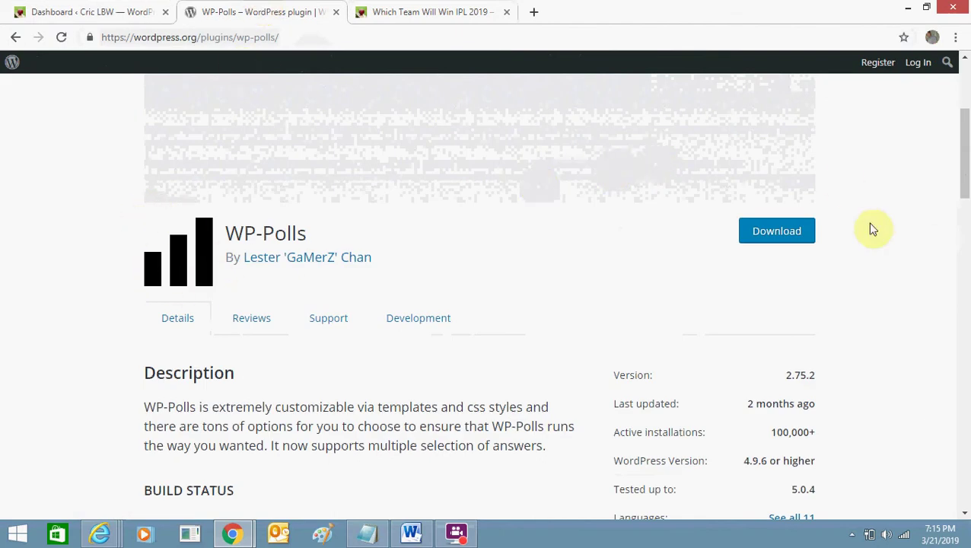
click(99, 7)
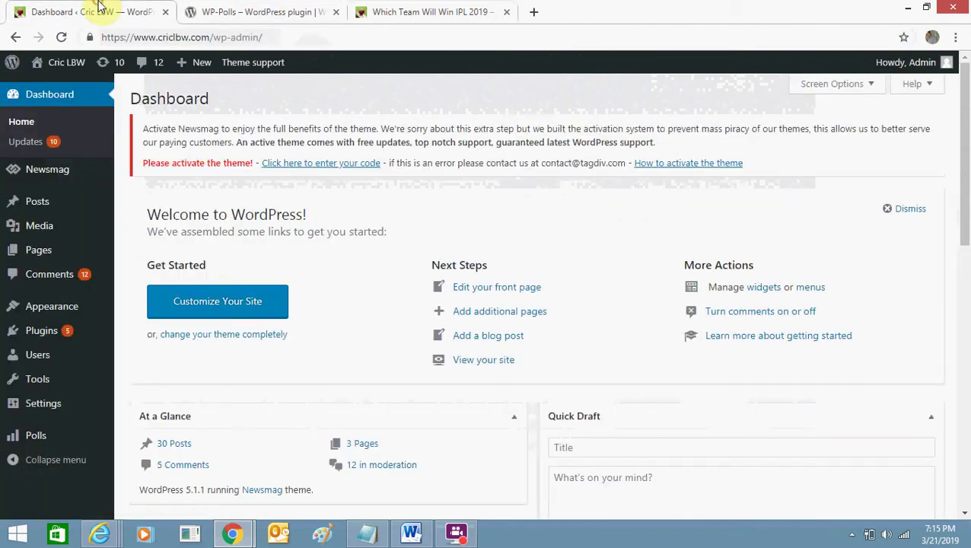
mouse_move(79, 319)
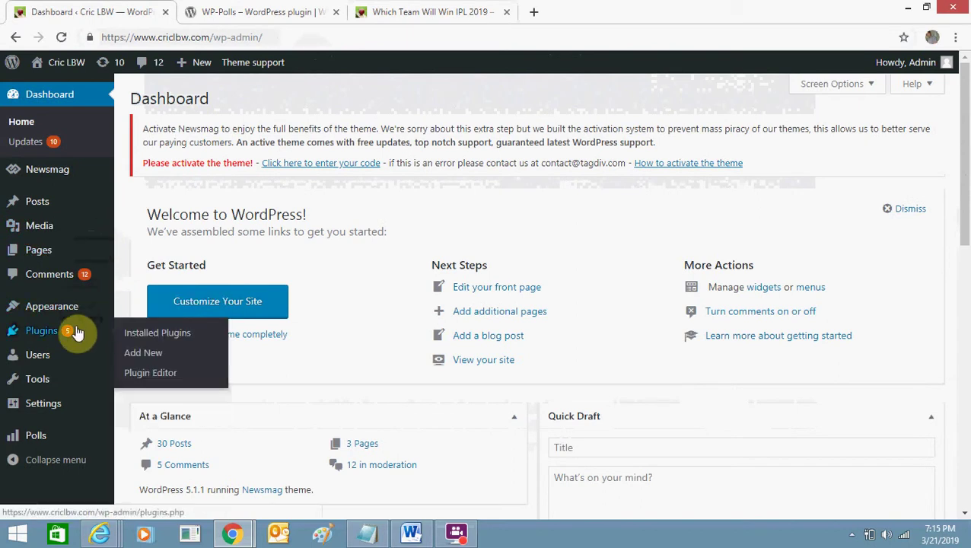
mouse_move(77, 343)
mouse_move(23, 434)
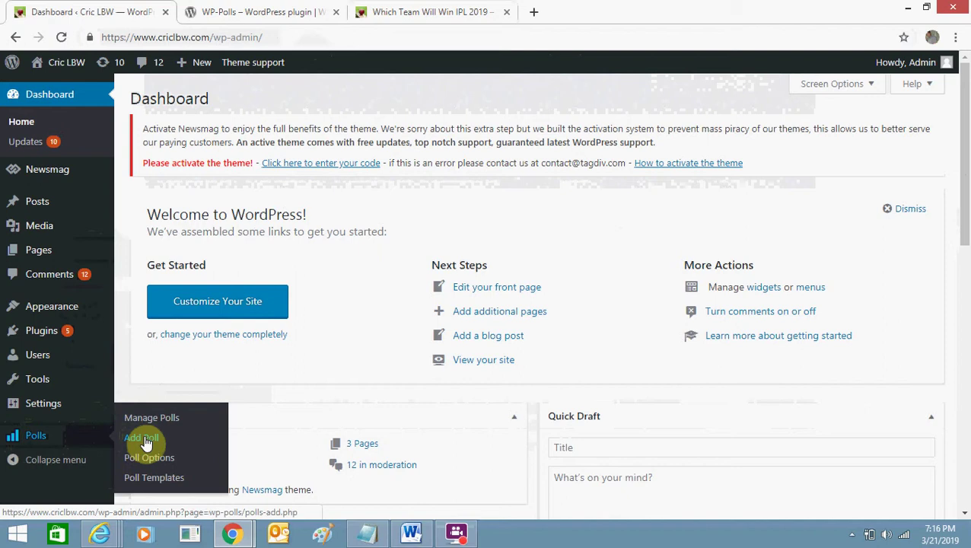
Open Add Poll and enter the question 'Who Will Win Cricket World Cup 2019'
click(146, 441)
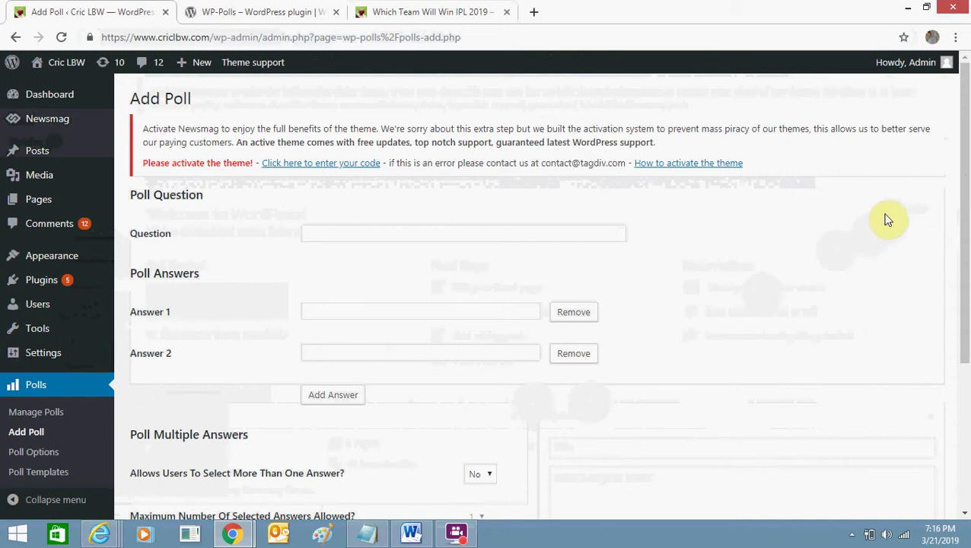
scroll(966, 297, down, 3)
scroll(965, 251, up, 2)
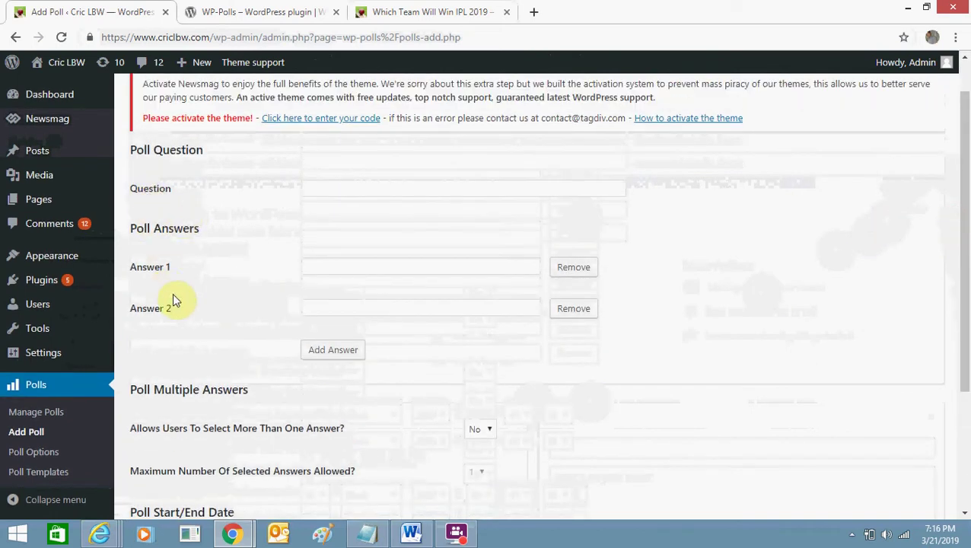
drag(153, 230, 198, 269)
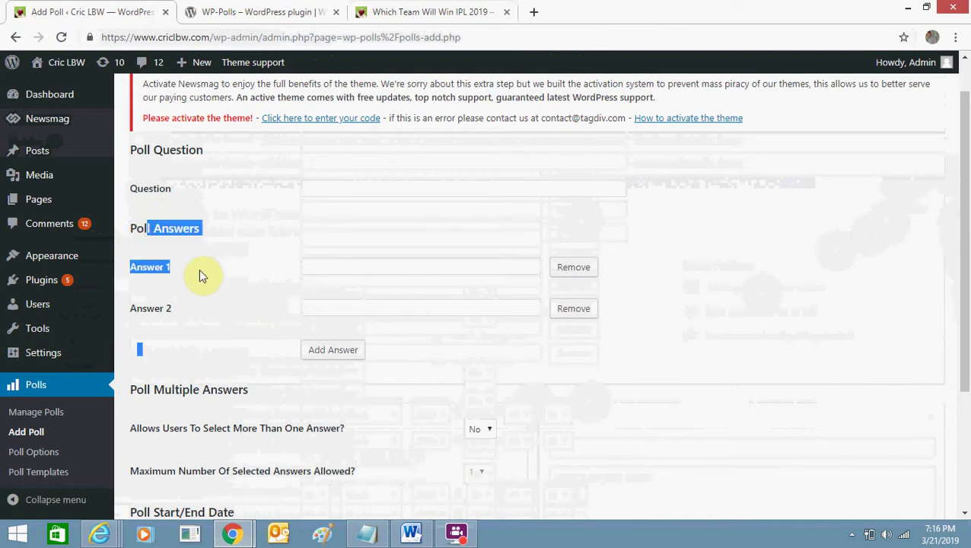
click(199, 269)
click(352, 191)
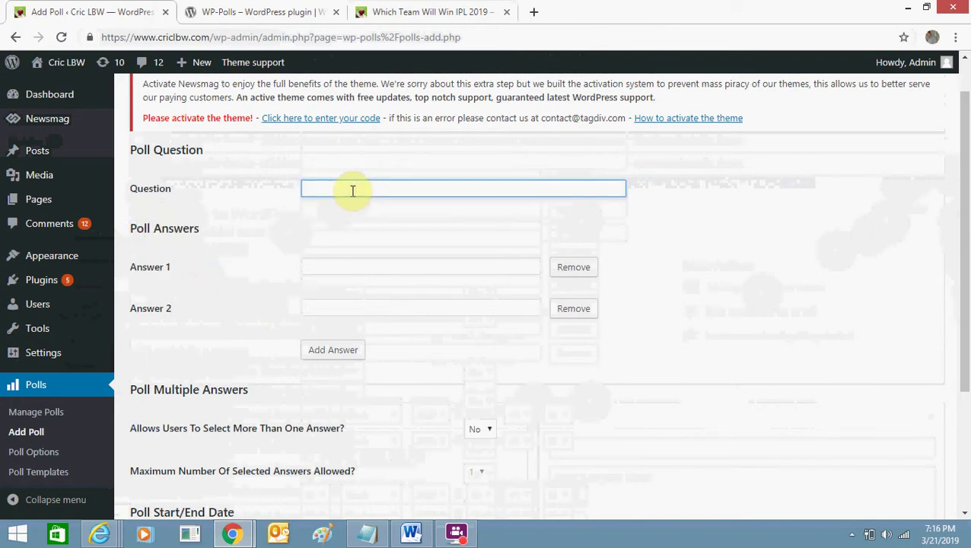
text(Who Will Win Cricket World Cup)
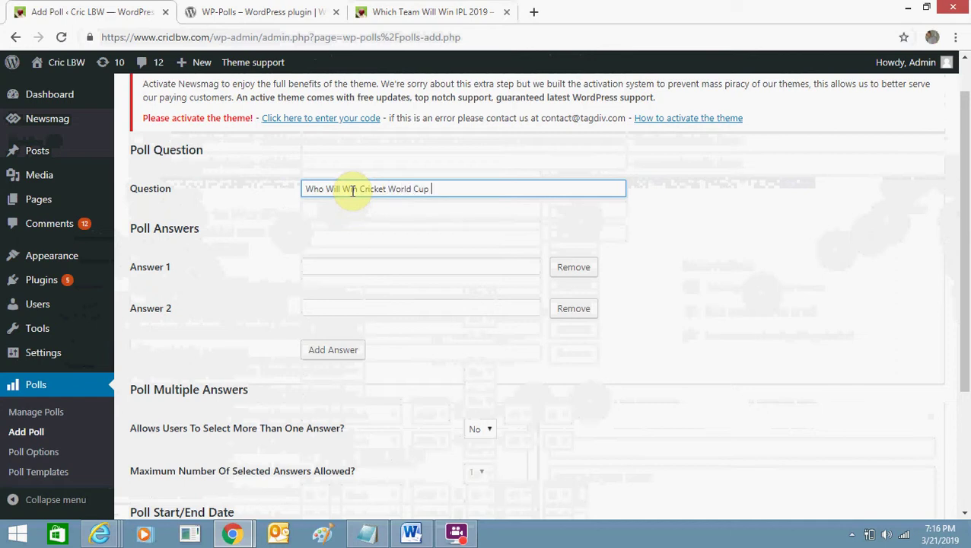
text( 2019?)
Enter Australia, England and India as the first three poll answers
click(355, 260)
click(353, 266)
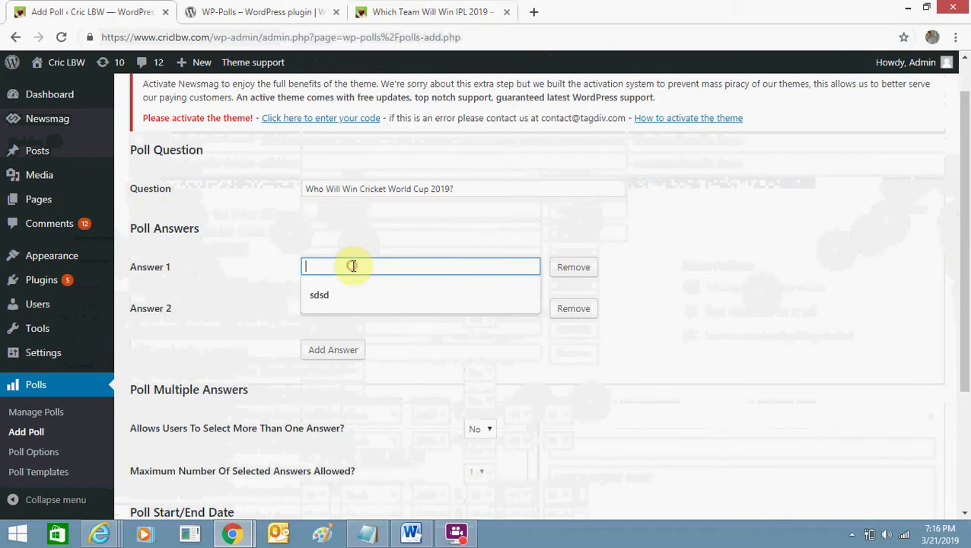
text(Aust)
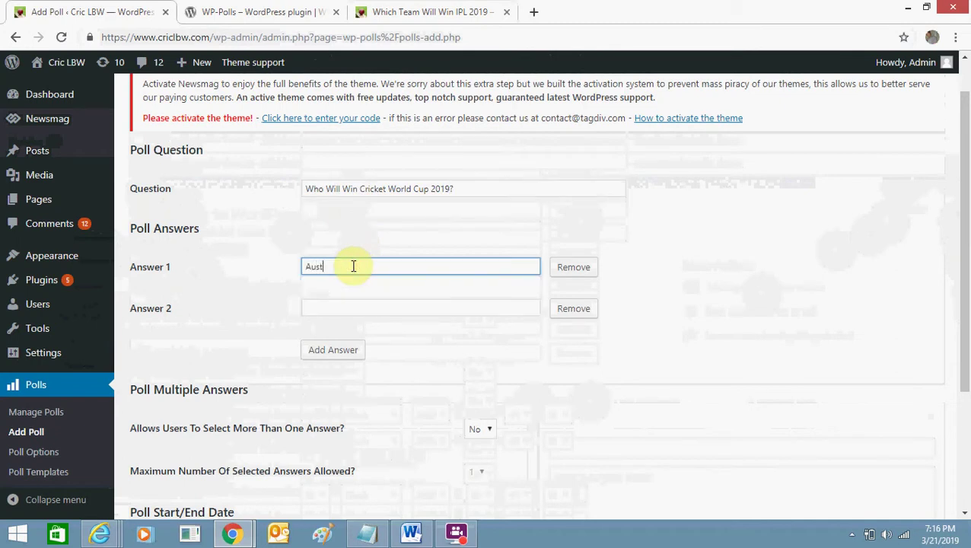
text(ralia)
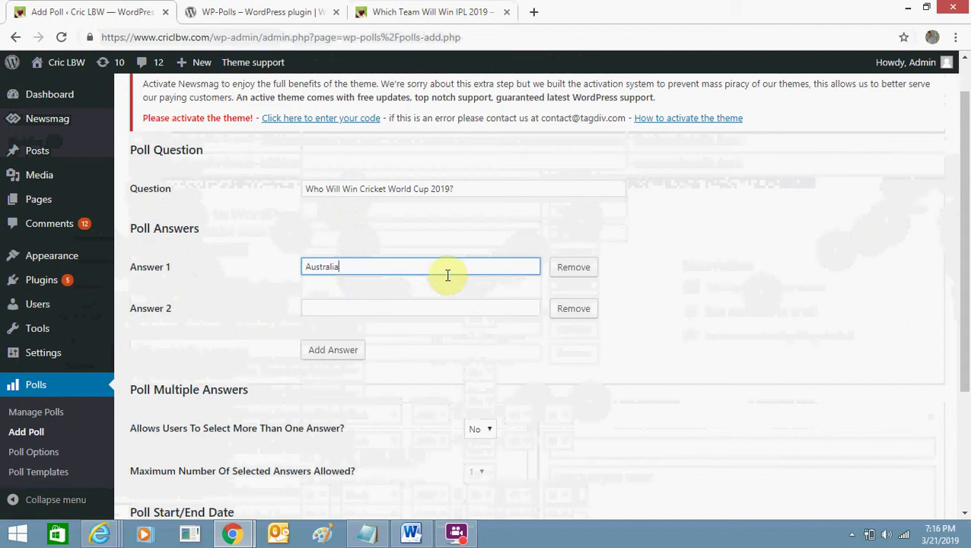
click(419, 301)
text(En)
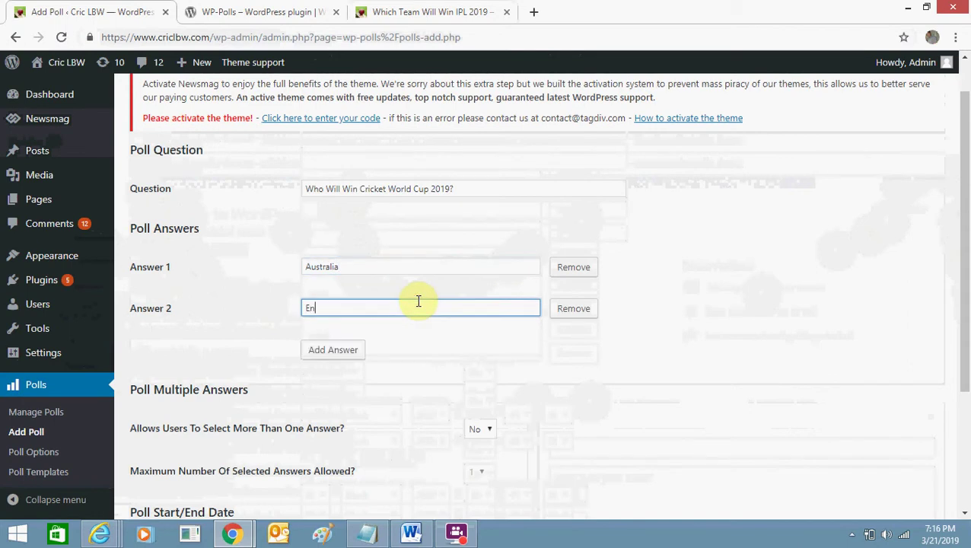
text(gland)
click(350, 352)
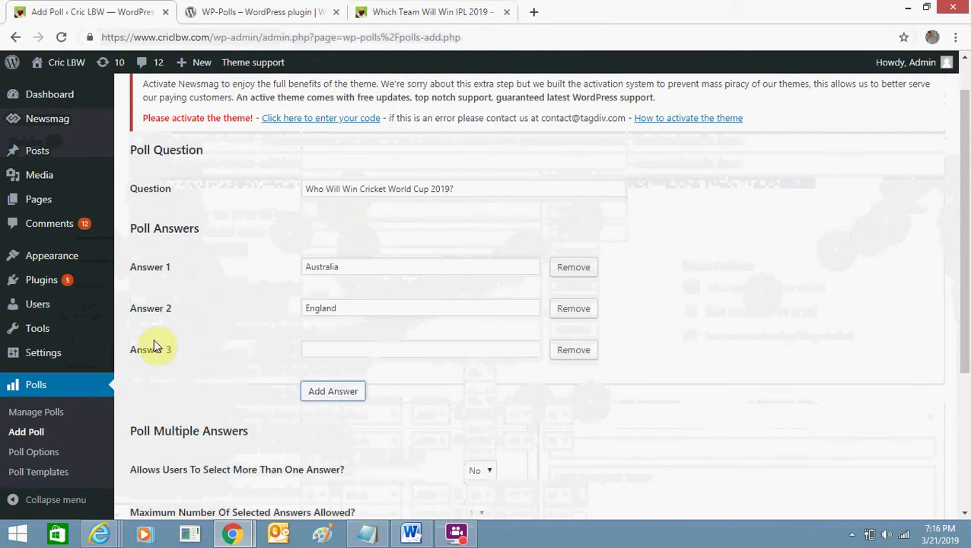
click(337, 355)
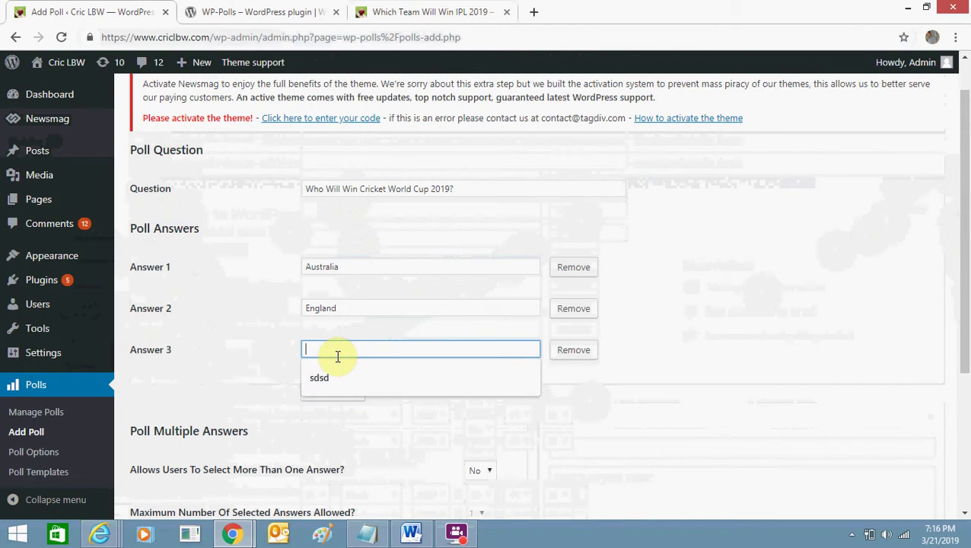
text(India)
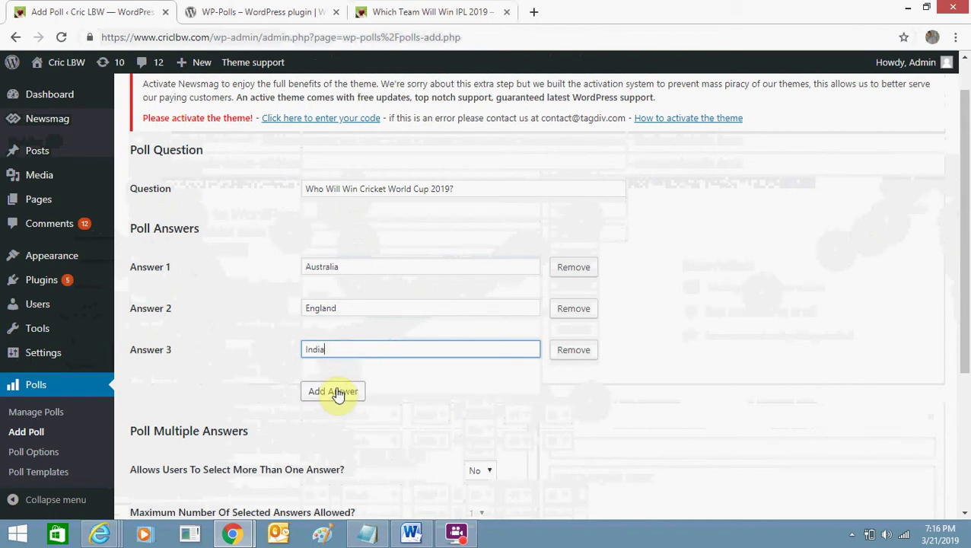
Add Pakistan and South Africa as the fourth and fifth answers
click(337, 393)
click(337, 389)
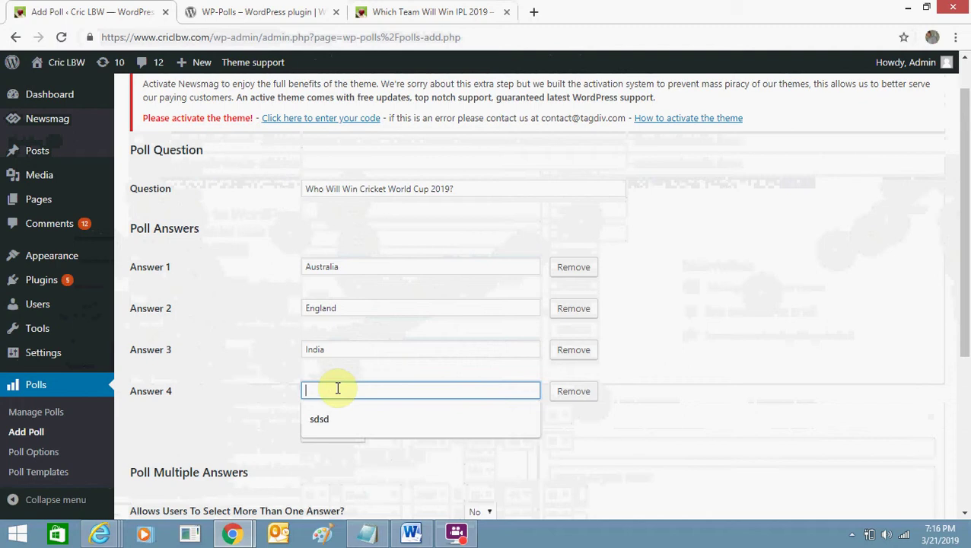
text(Pakistan)
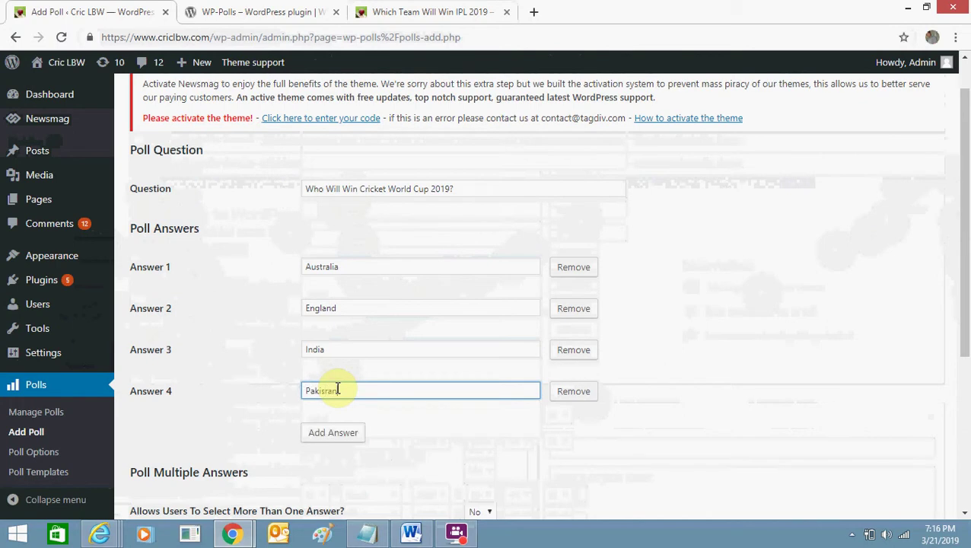
text(an)
click(336, 431)
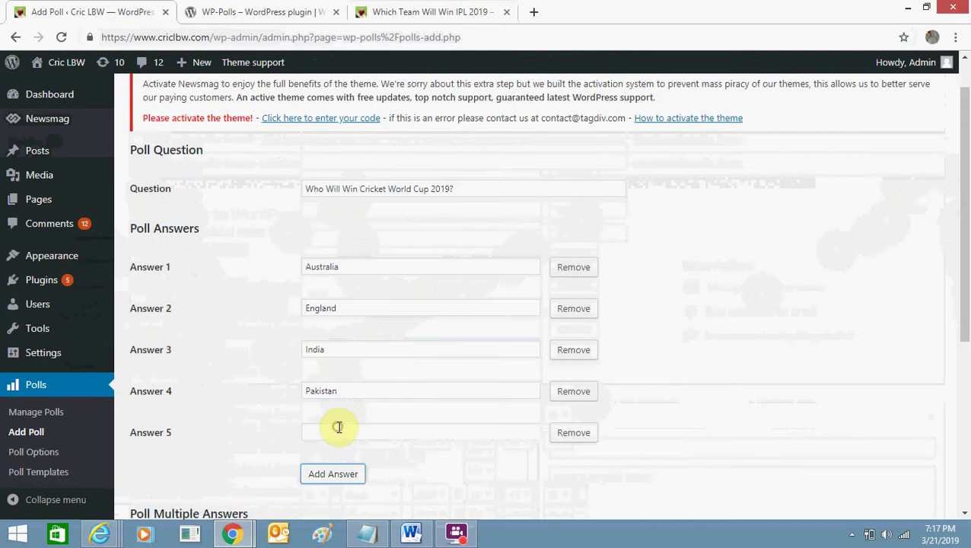
click(338, 428)
text(South Af)
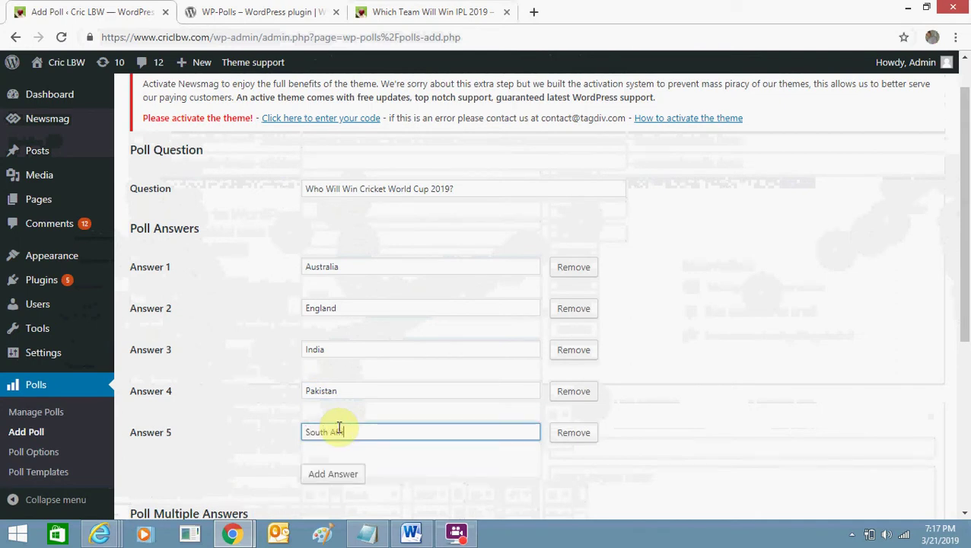
text(rica)
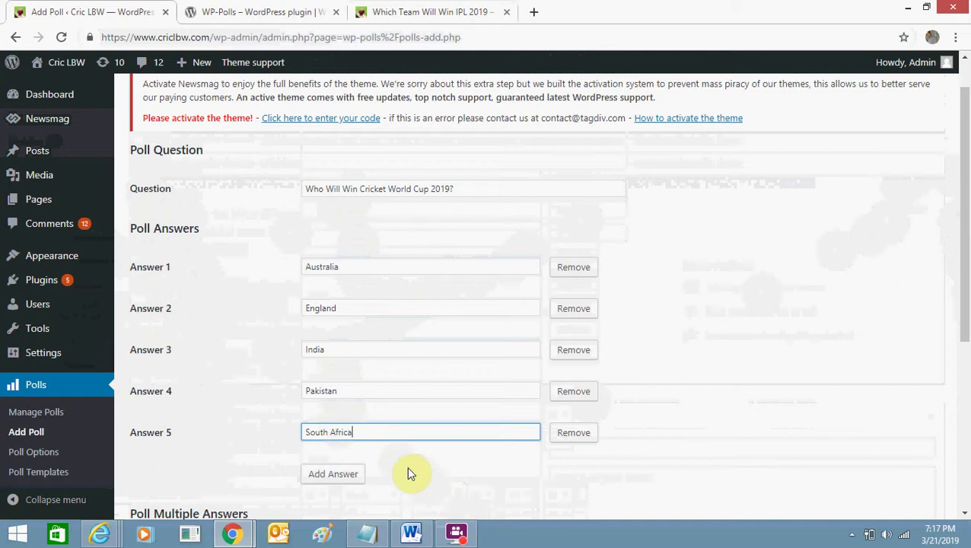
click(349, 472)
Add Sri Lanka as the sixth answer and remove the extra empty seventh answer
click(960, 256)
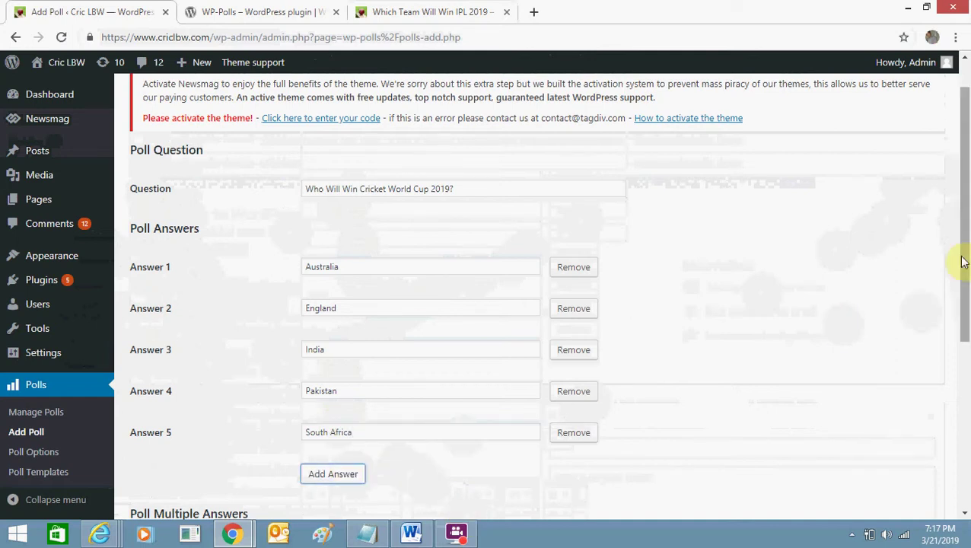
drag(963, 282, 963, 320)
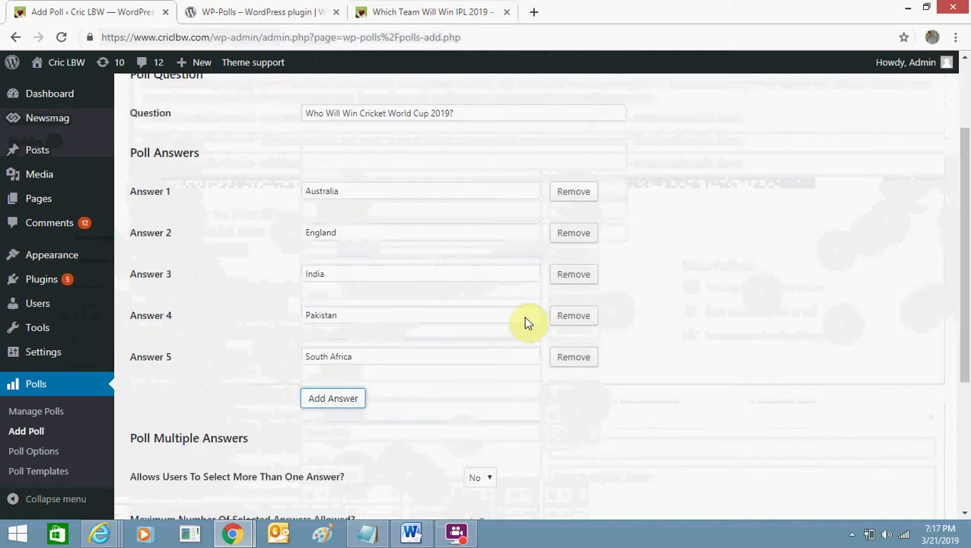
click(358, 399)
click(359, 398)
text(Sr)
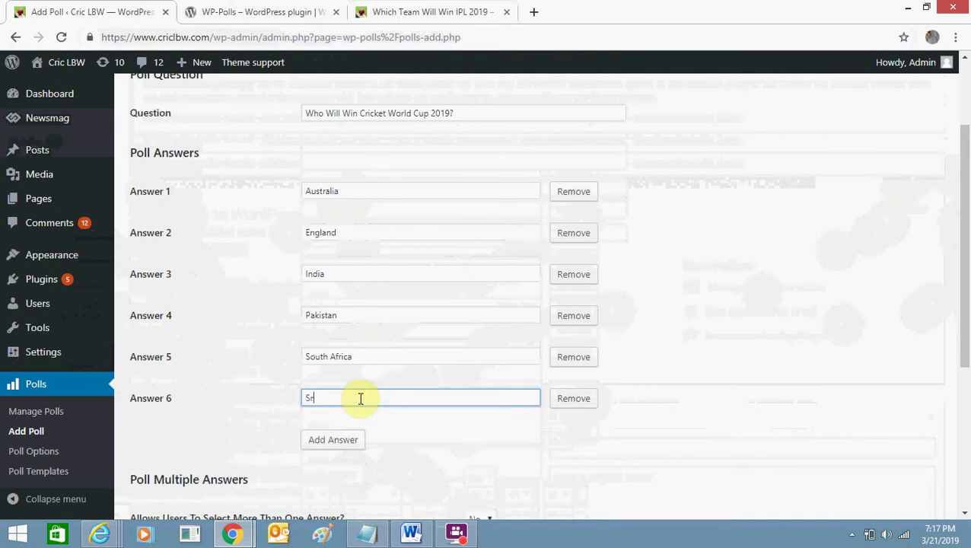
text(i Lanka)
click(343, 440)
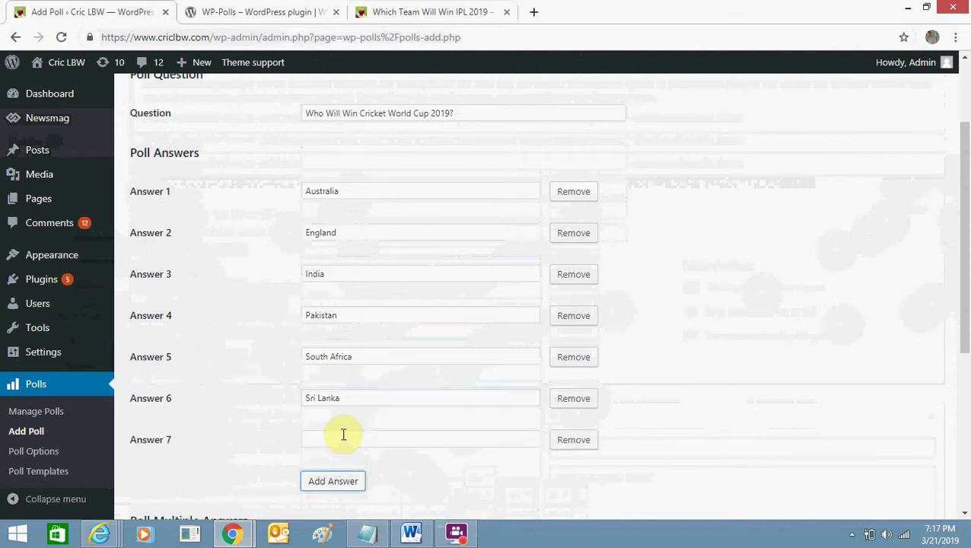
click(343, 435)
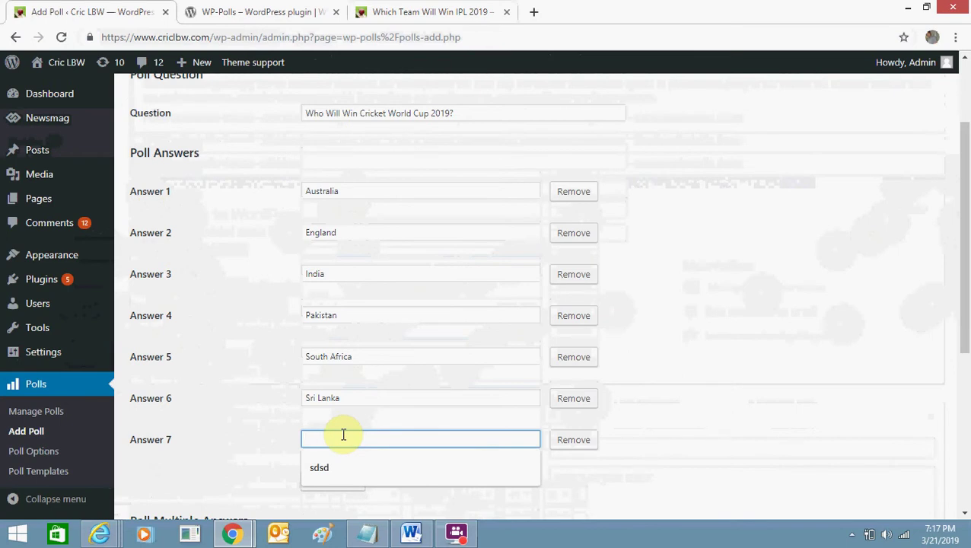
click(575, 440)
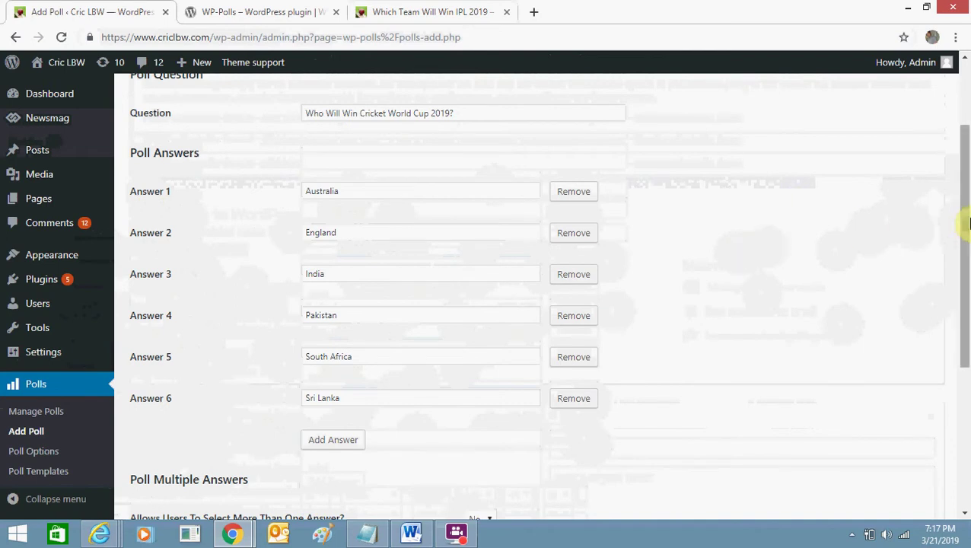
Save the poll with no end date, creating poll ID 4 with shortcode [poll id="4"]
drag(965, 220, 968, 351)
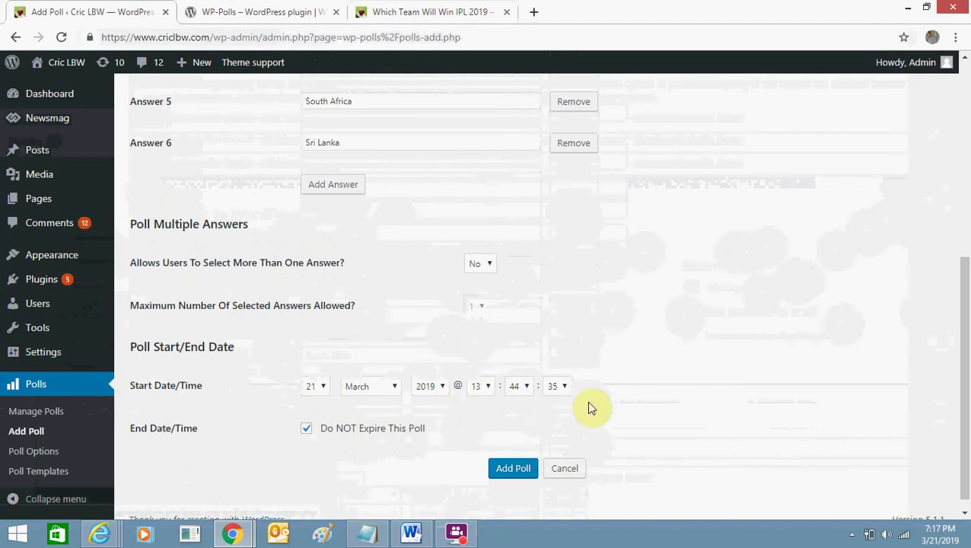
click(497, 472)
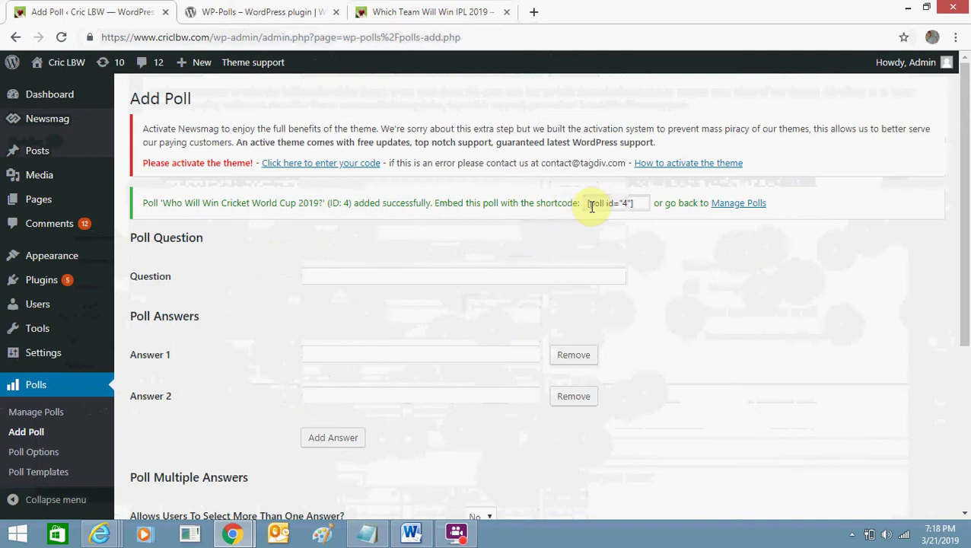
Note the [poll id="4"] shortcode and open Manage Polls, where the poll shows as ID 4
click(624, 202)
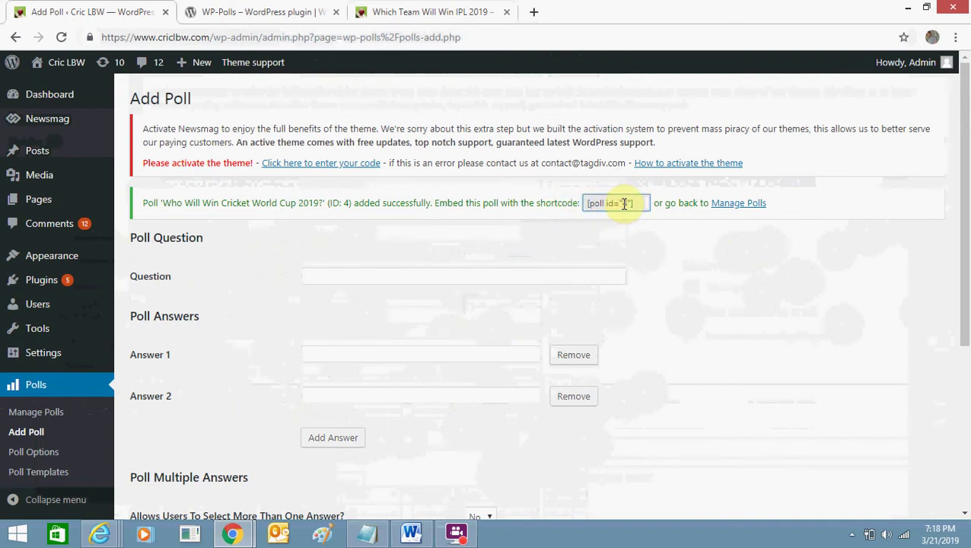
double_click(626, 203)
click(47, 413)
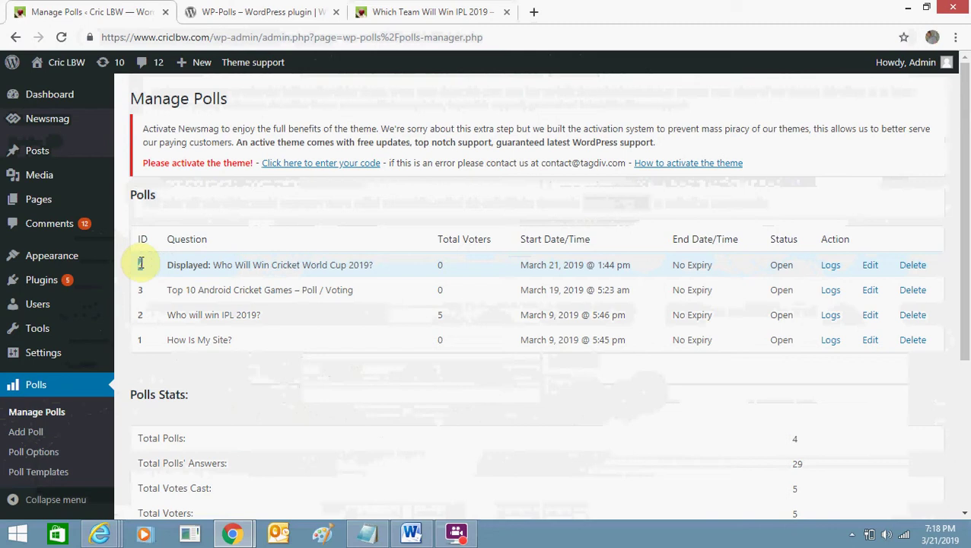
double_click(140, 262)
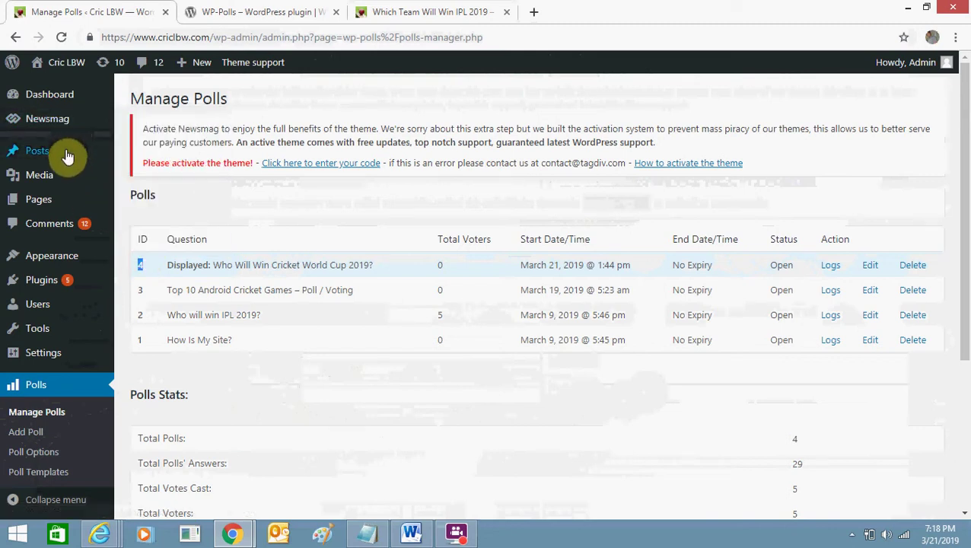
mouse_move(64, 152)
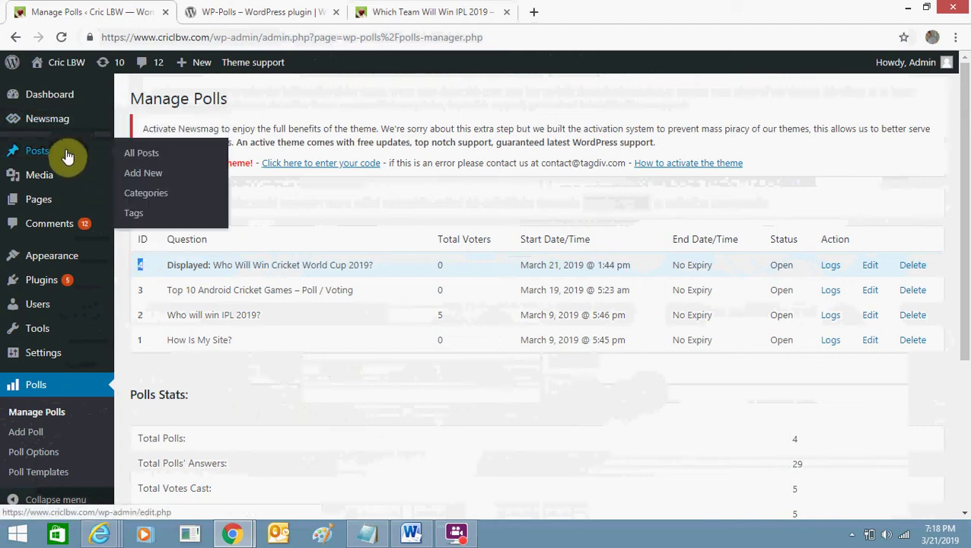
From Posts > Add New, title a new post 'Who Will Win Cricket World Cup 2019?'
click(144, 175)
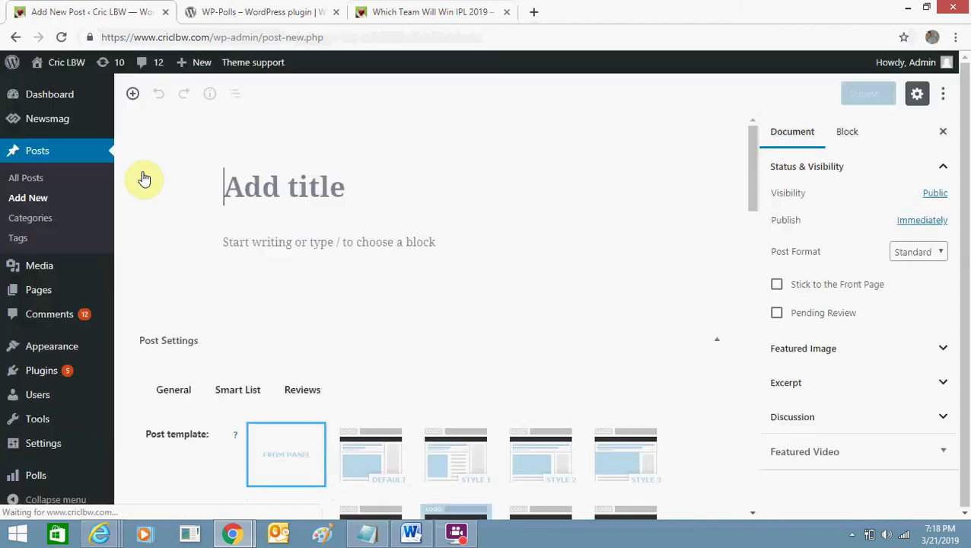
click(382, 175)
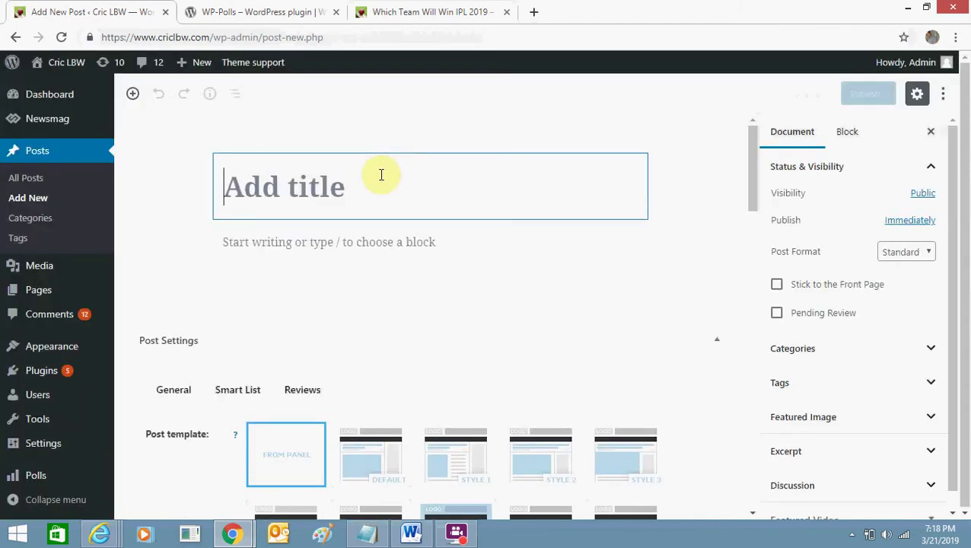
text(Who Will )
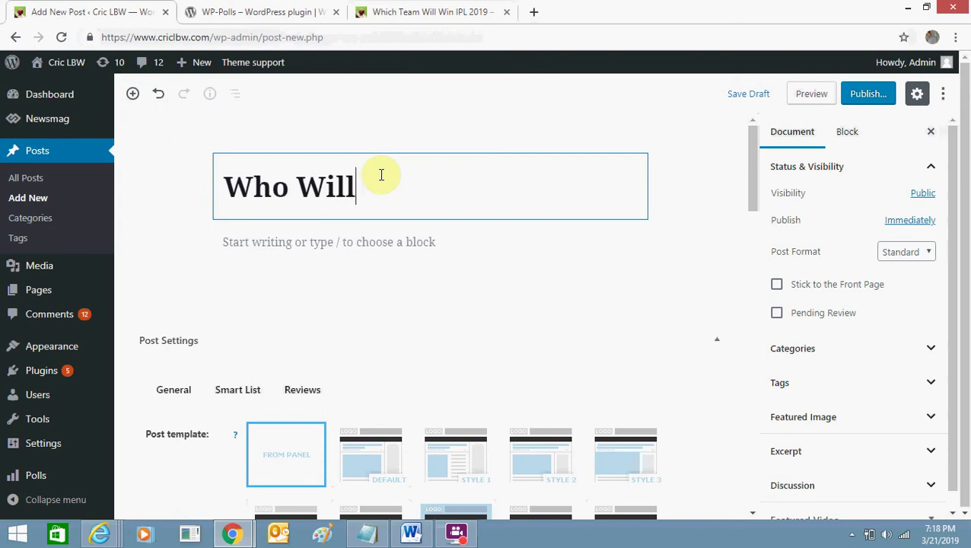
text(Win Wo)
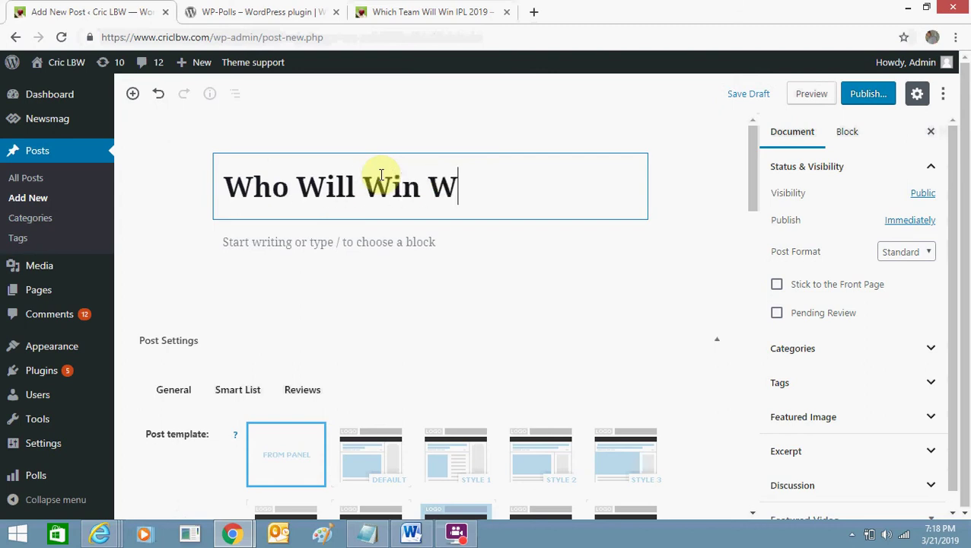
key(BackSpace)
key(BackSpace)
text(Cricke)
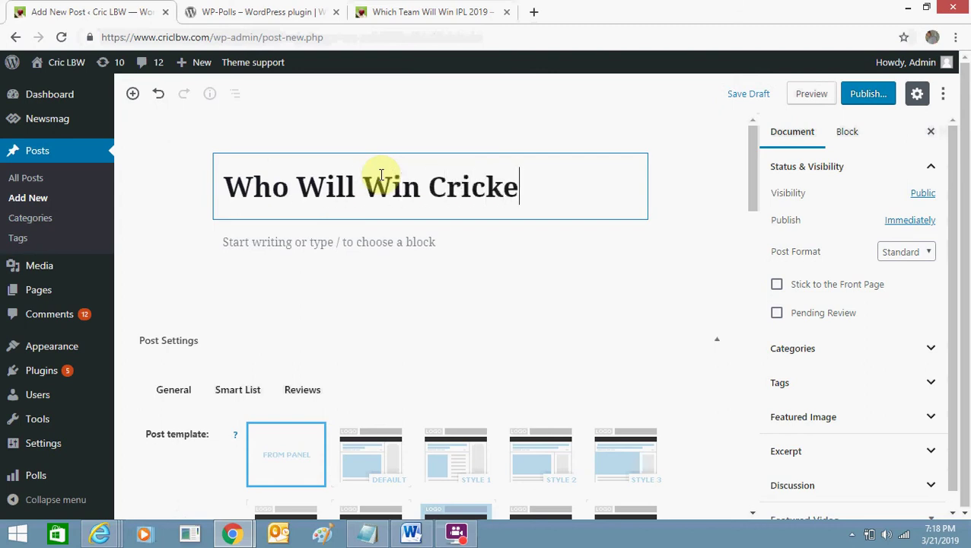
text(t World Cu)
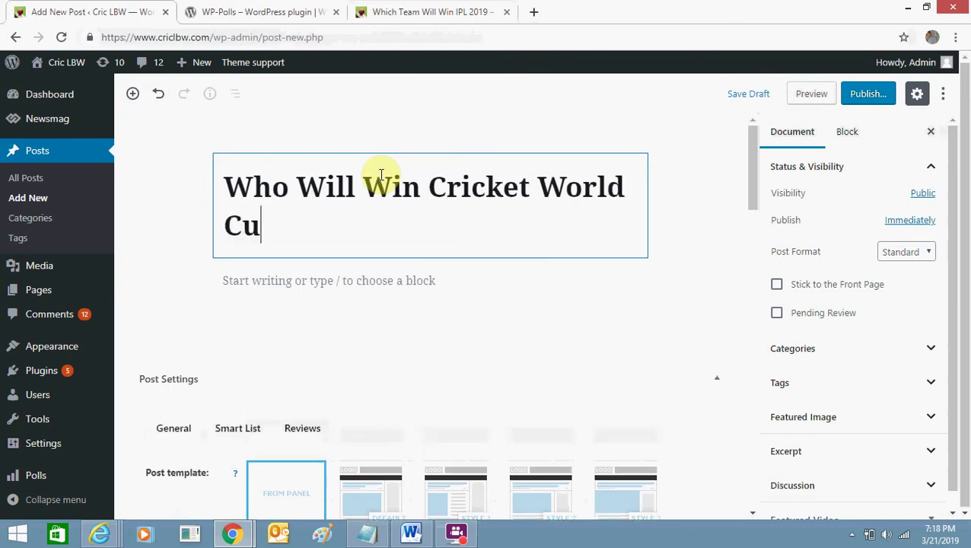
text(p 2019?)
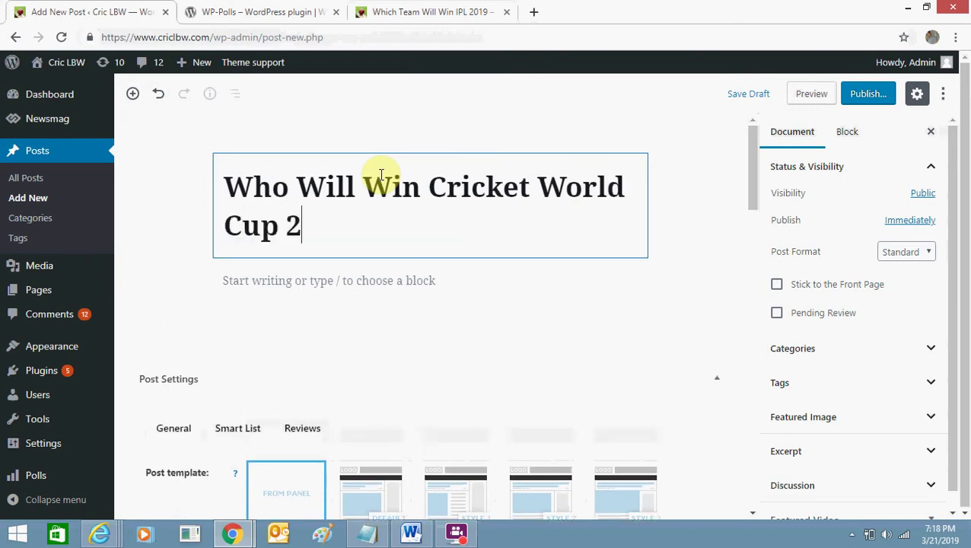
click(284, 286)
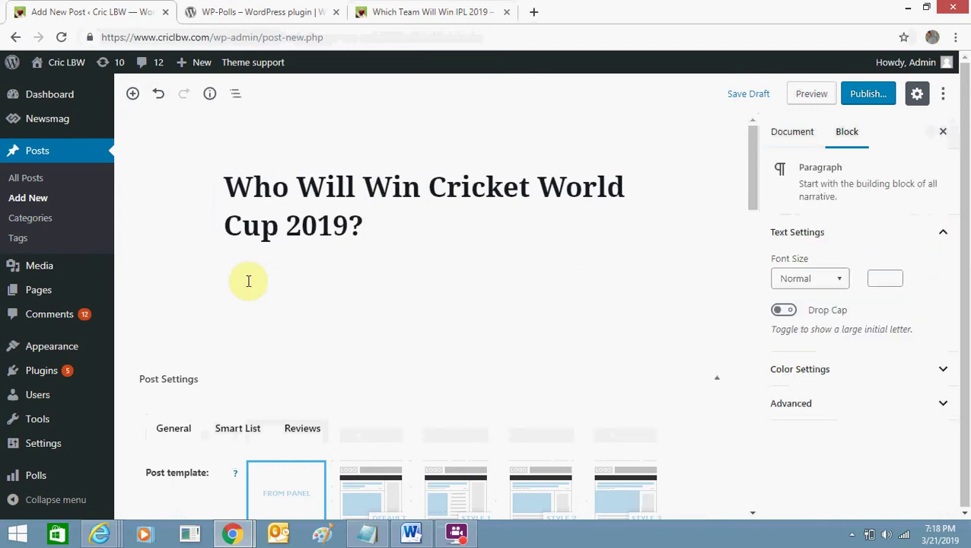
Search the block inserter for 'cla' and add a Classic block to the post body
click(193, 282)
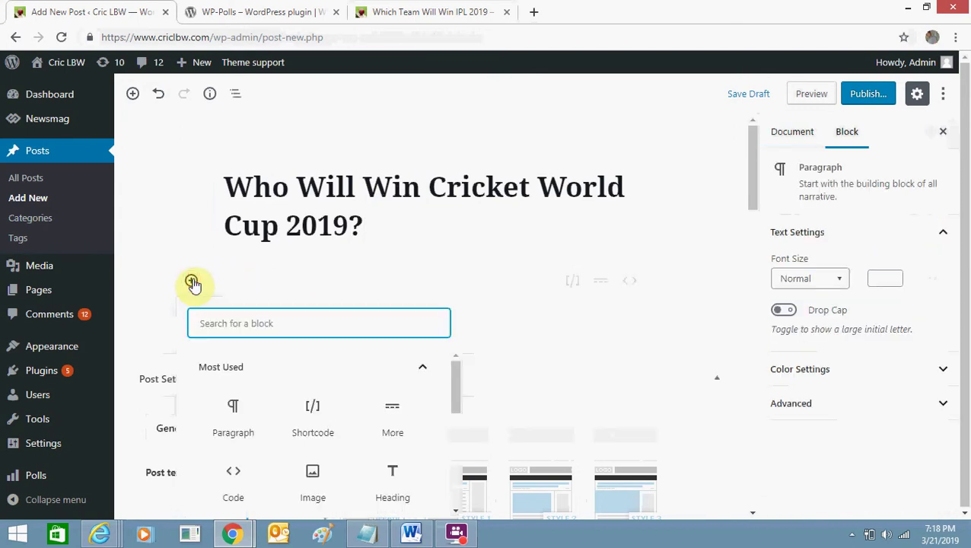
mouse_move(454, 386)
mouse_down()
mouse_move(455, 431)
mouse_move(458, 396)
mouse_up()
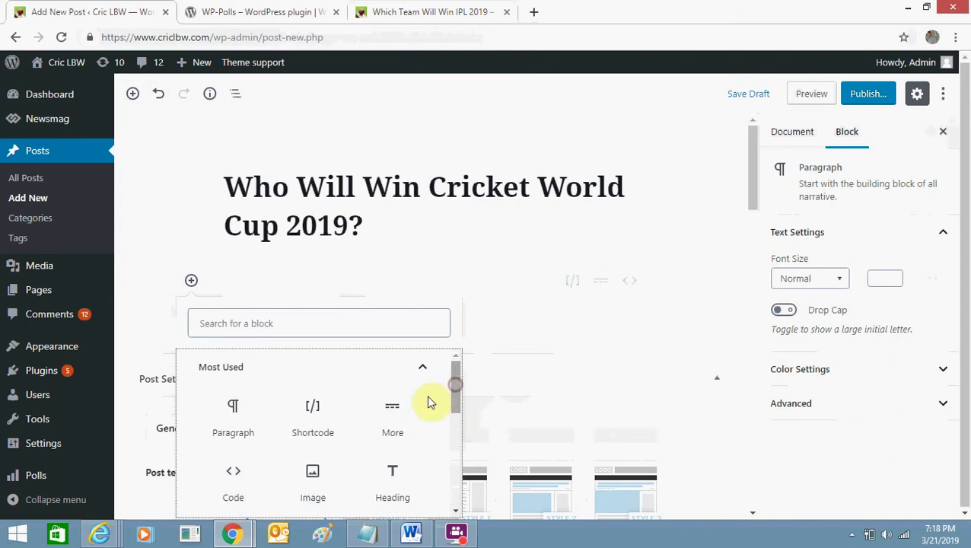
click(351, 332)
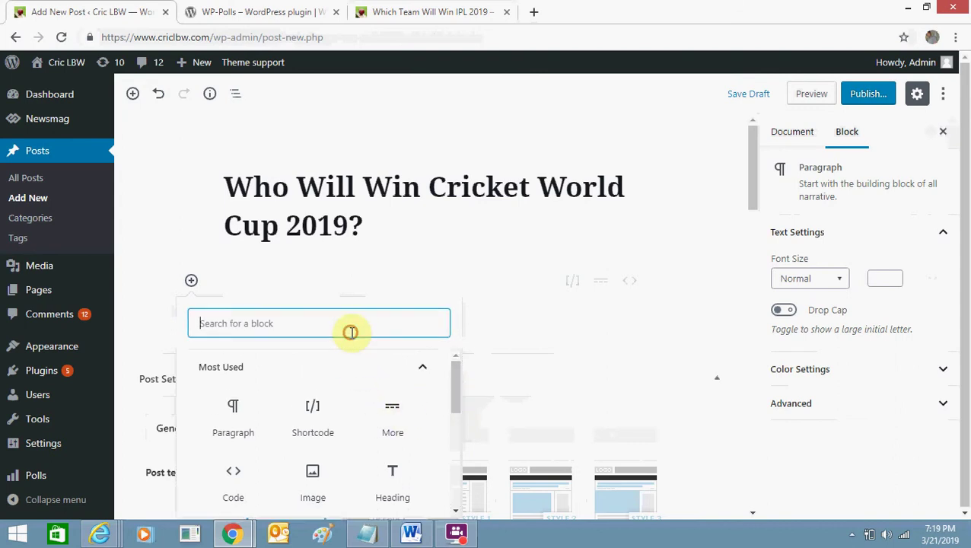
text(cla)
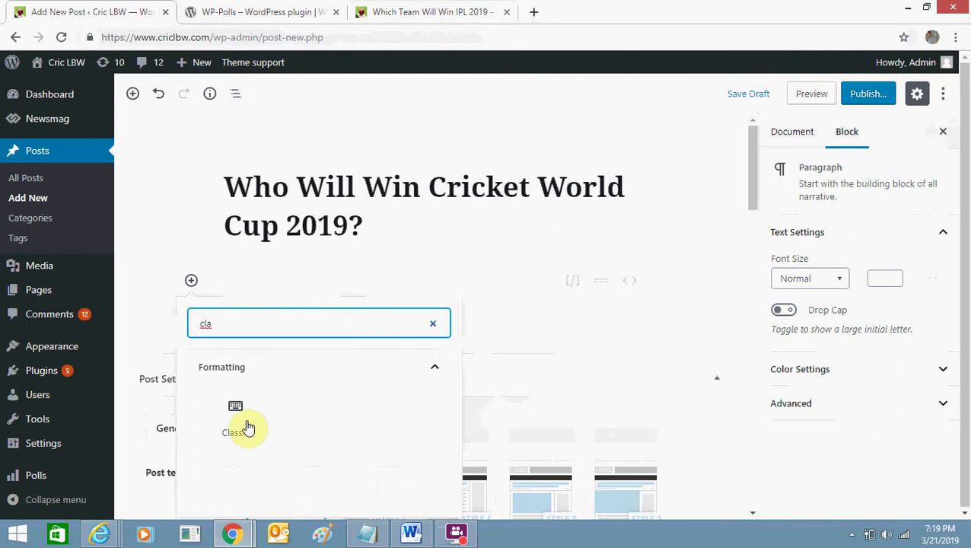
click(248, 428)
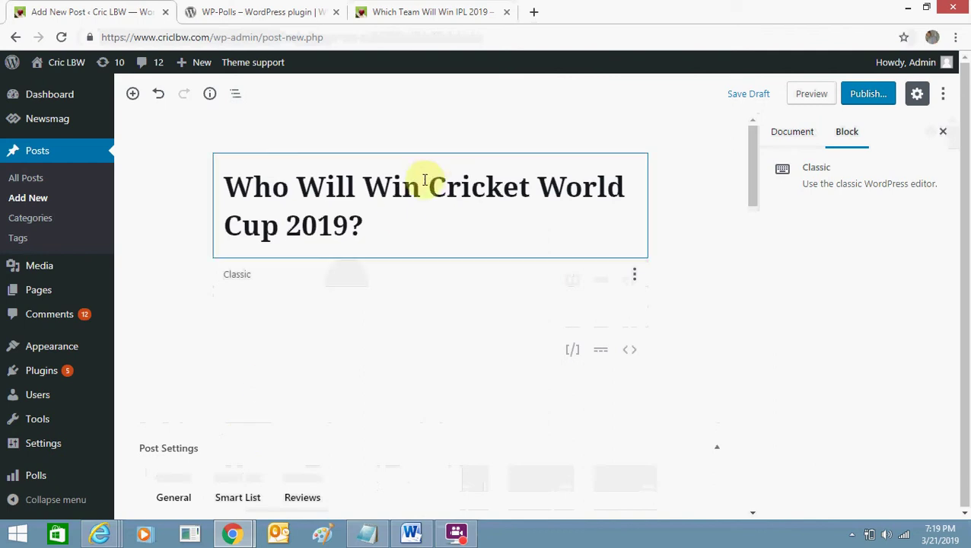
click(341, 278)
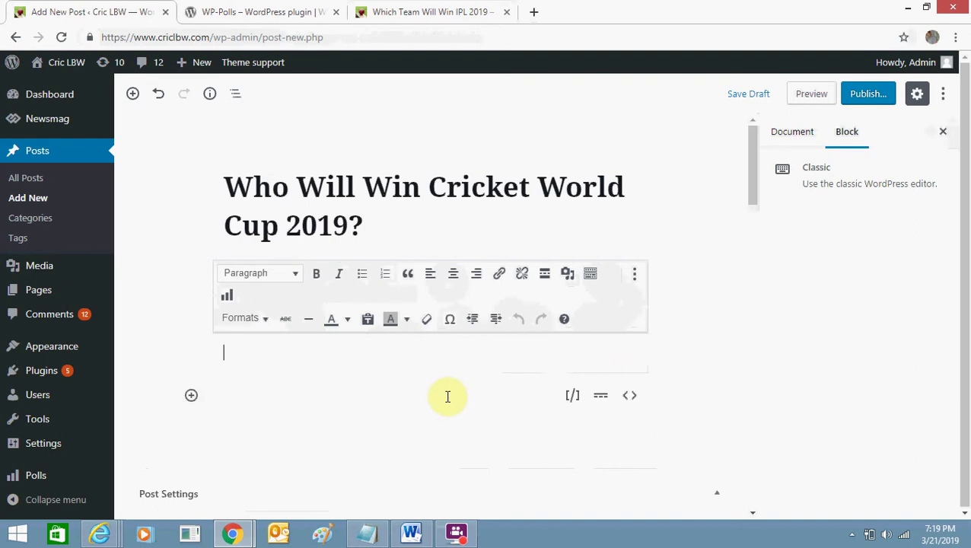
Insert poll ID 4 with the Insert Poll button, then publish the post
click(226, 298)
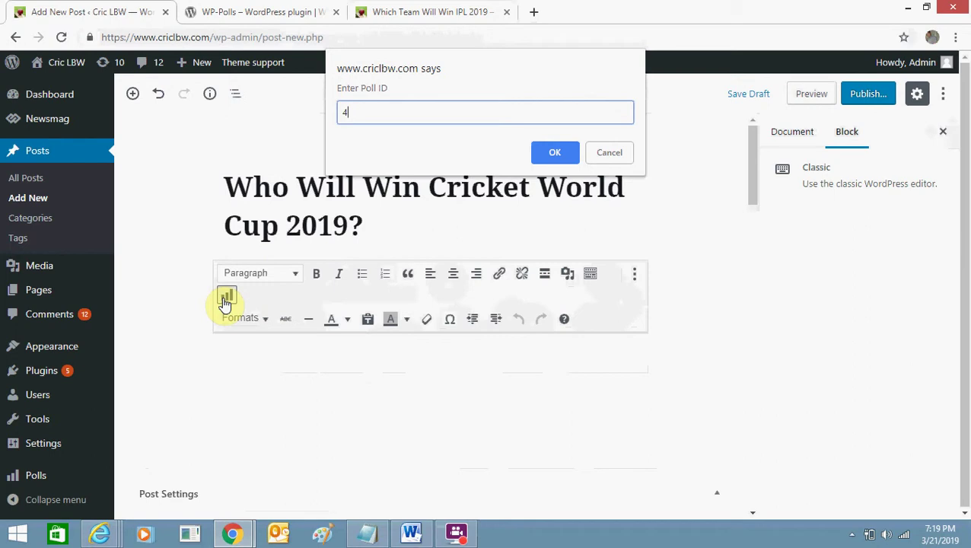
click(541, 152)
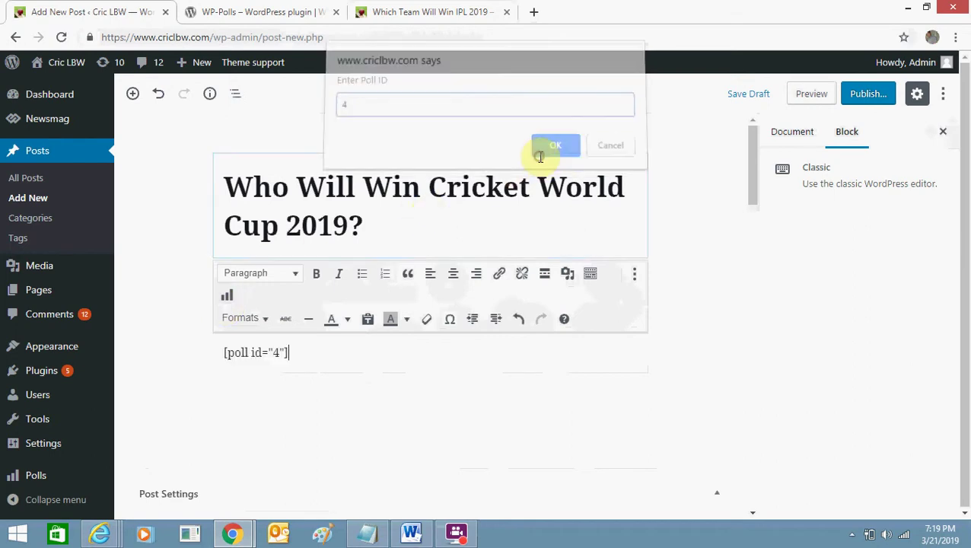
click(245, 425)
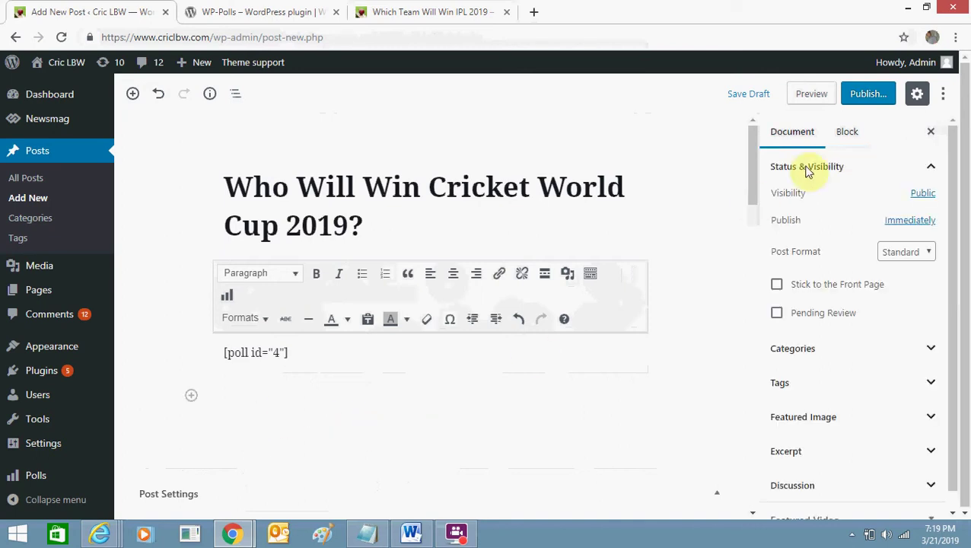
click(865, 94)
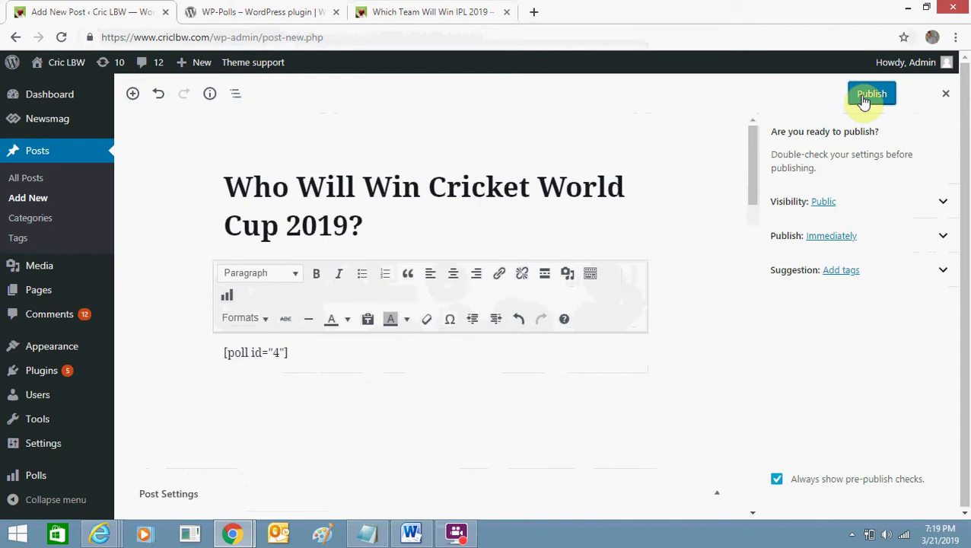
click(865, 99)
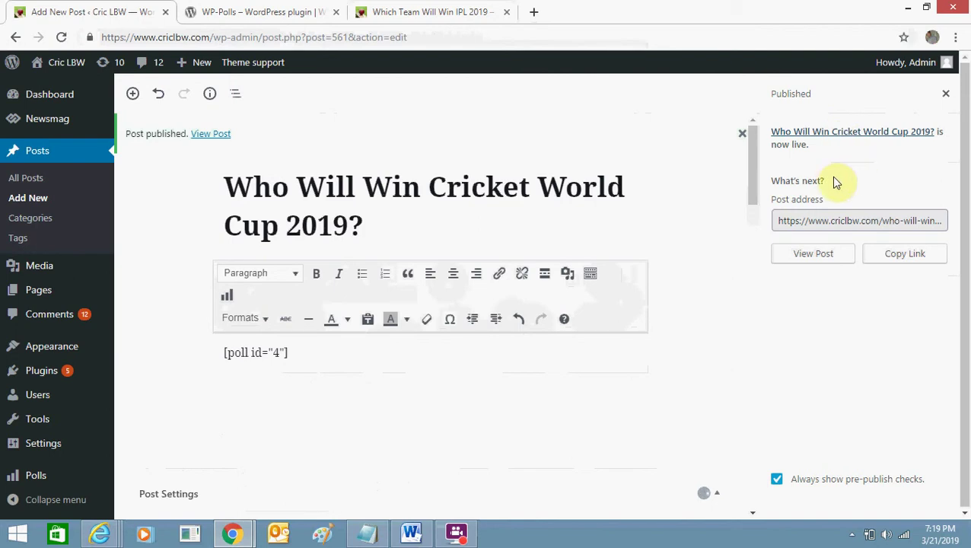
Open the published cricket World Cup poll post in a new tab
right_click(829, 137)
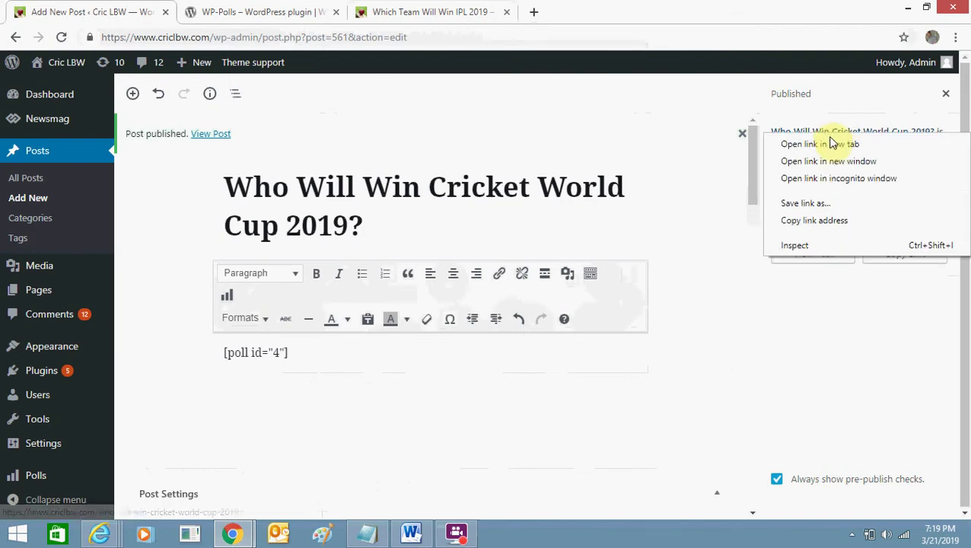
click(836, 143)
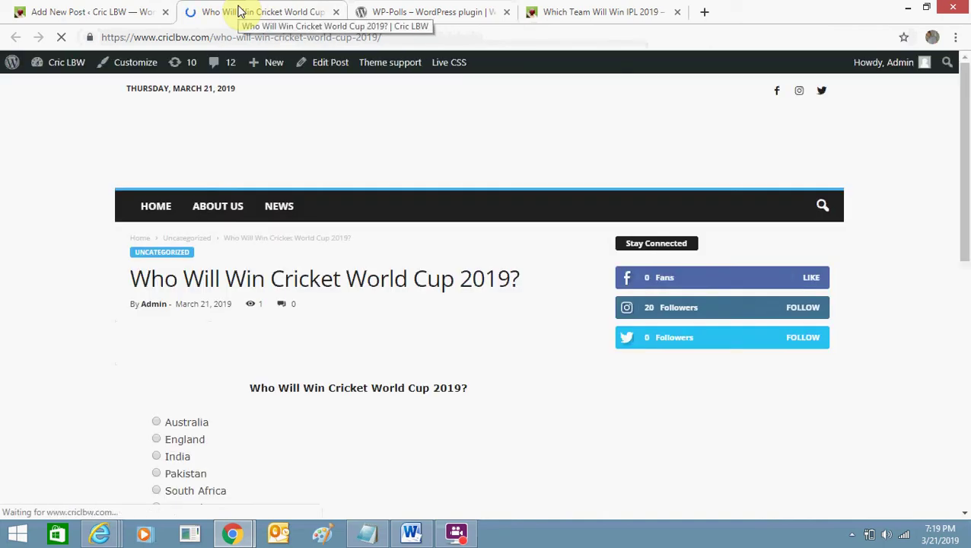
drag(964, 141, 965, 199)
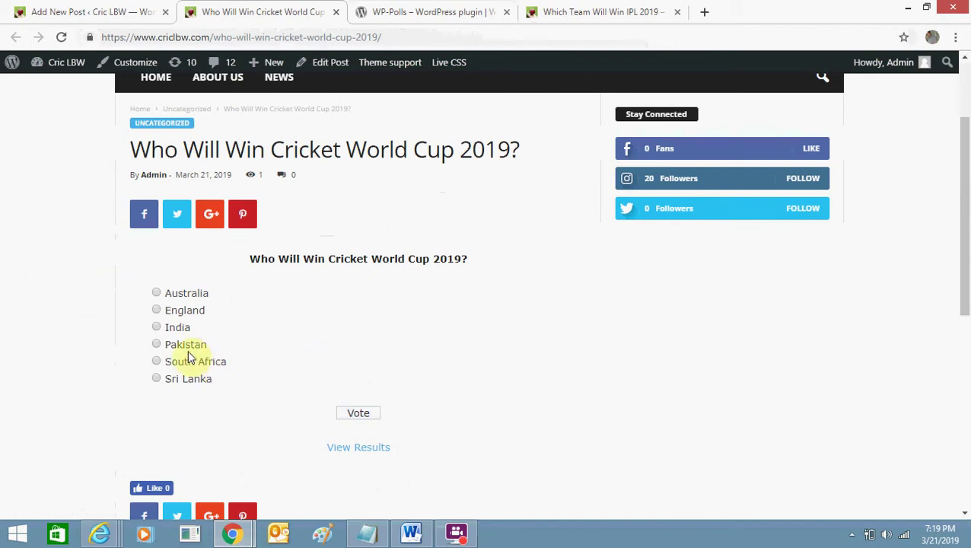
Vote for England, then reload the post to see England at 100% with 1 vote
click(176, 314)
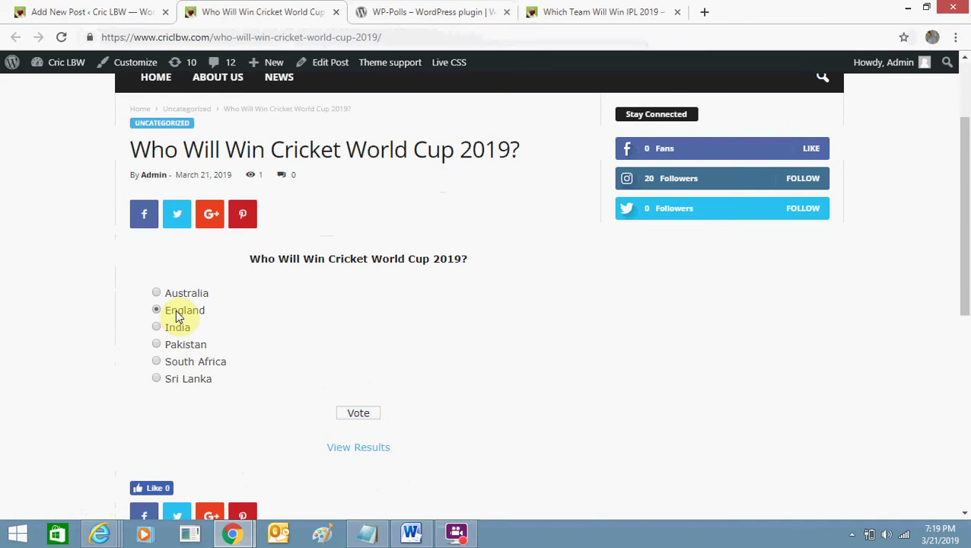
click(364, 413)
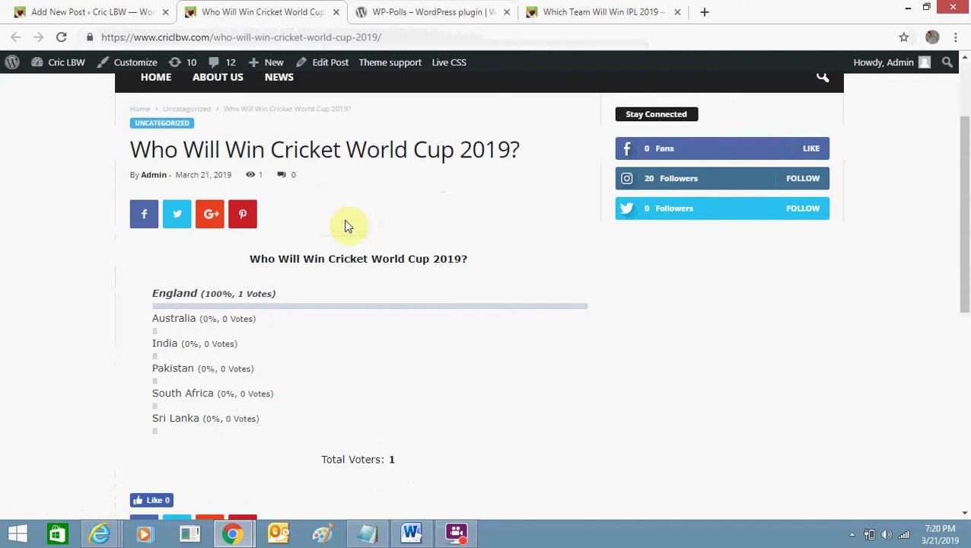
click(62, 37)
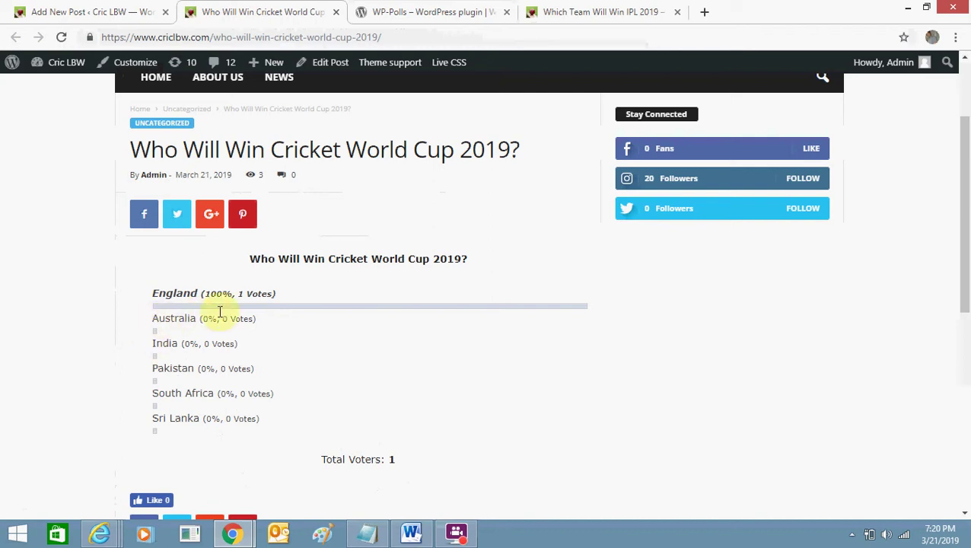
drag(164, 321, 190, 323)
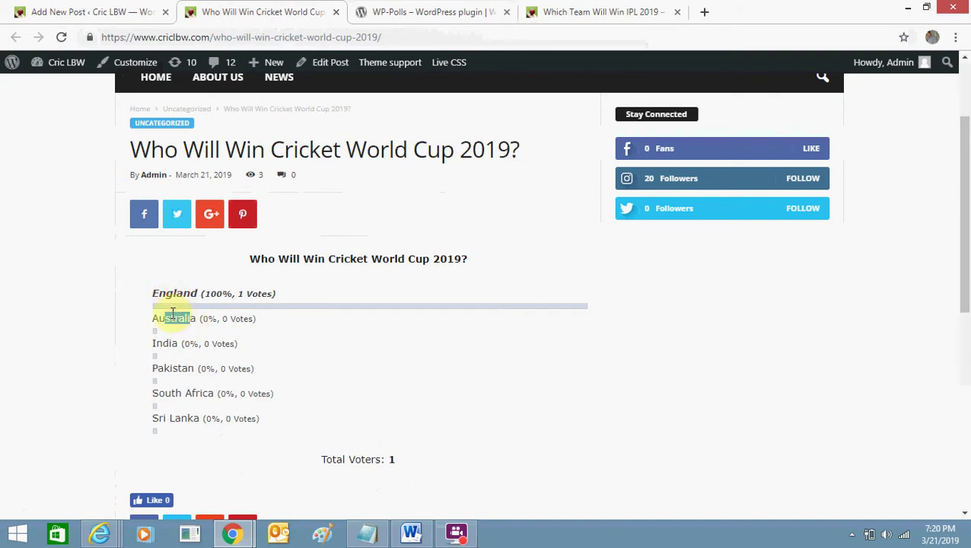
drag(174, 317, 169, 294)
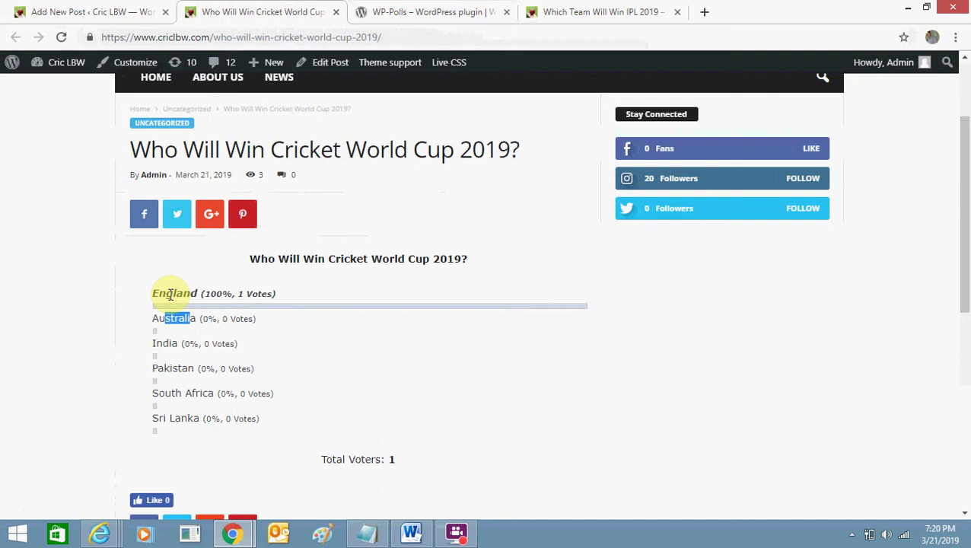
Dismiss the theme activation notice and go to Appearance > Widgets
click(109, 11)
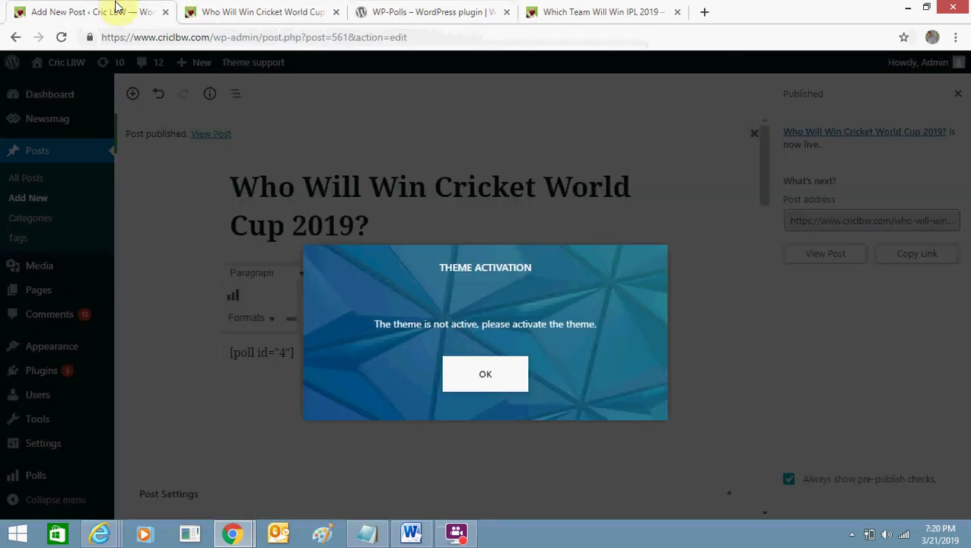
click(486, 392)
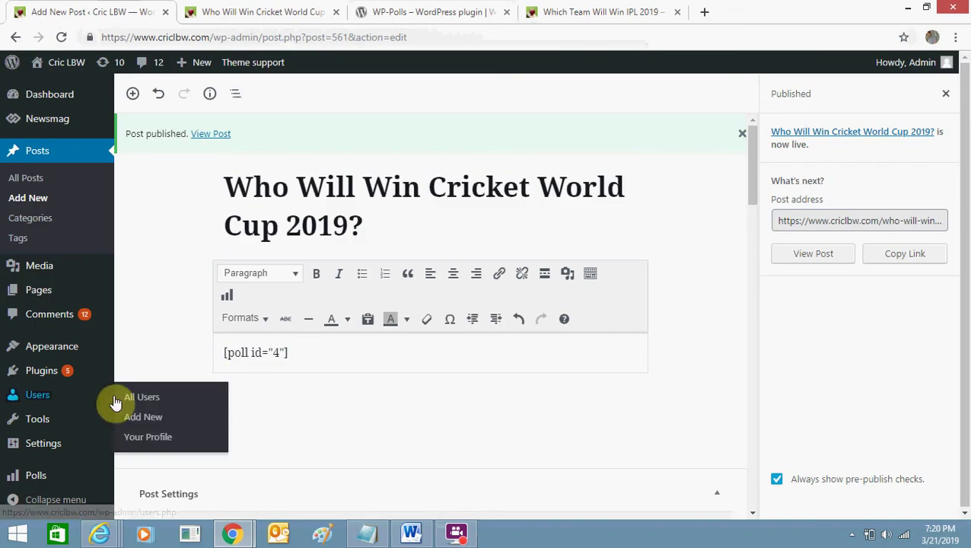
mouse_move(84, 358)
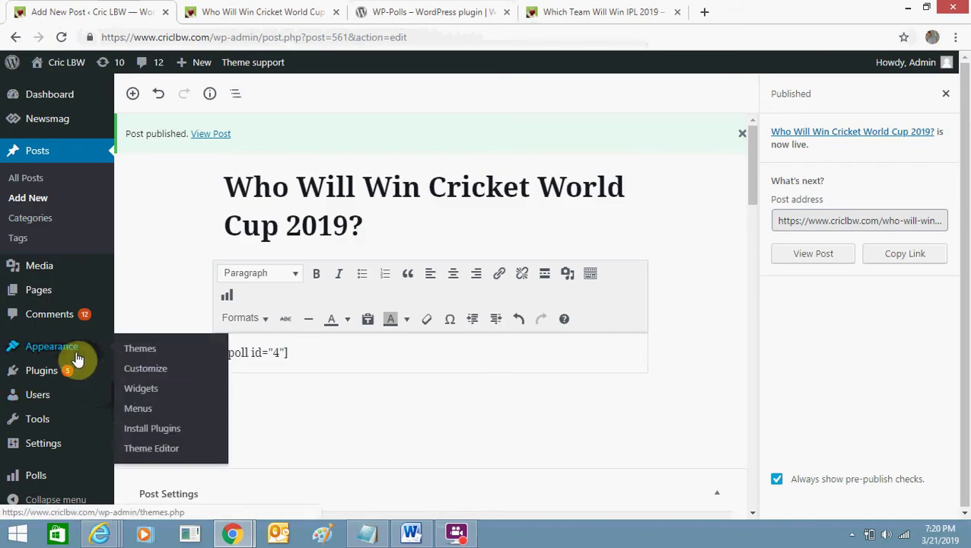
click(131, 393)
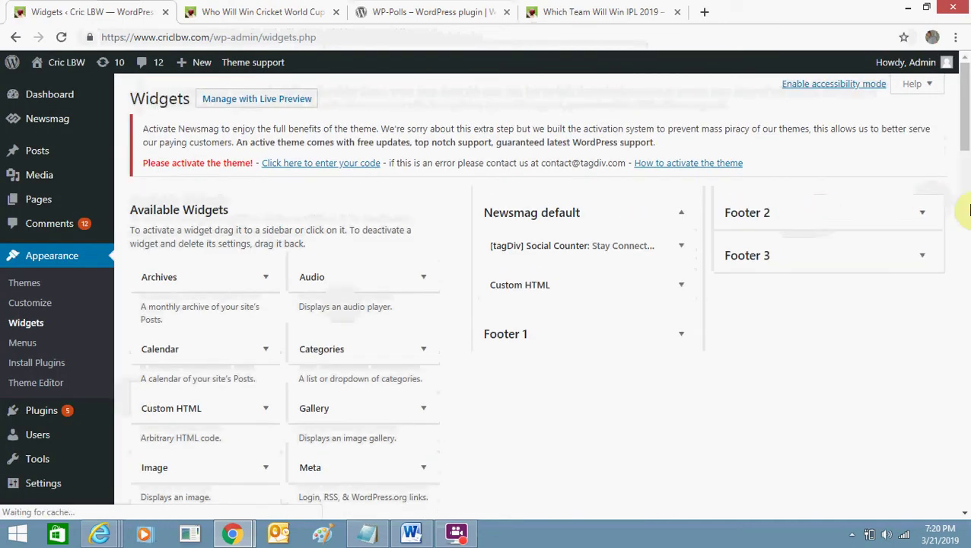
Place the Polls widget in the Newsmag default sidebar
drag(965, 145, 965, 226)
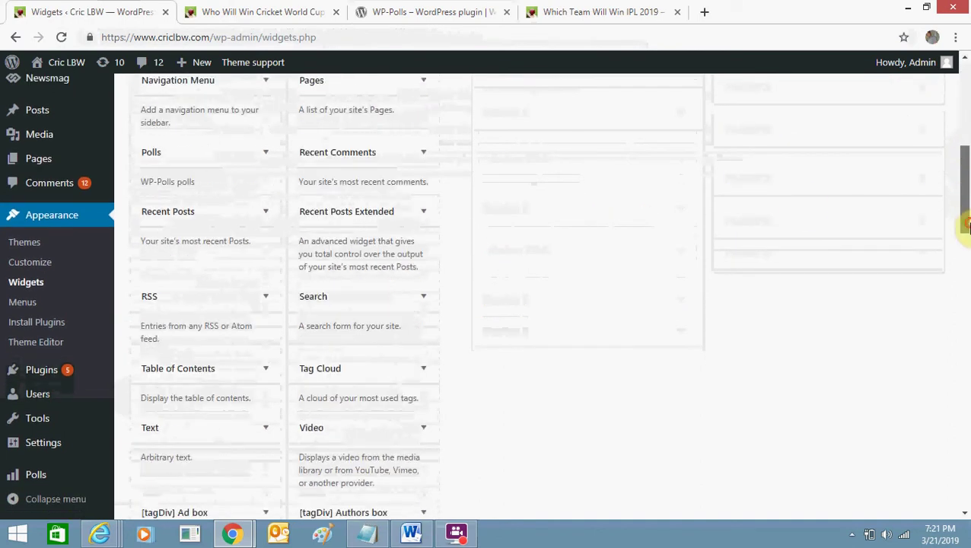
click(257, 152)
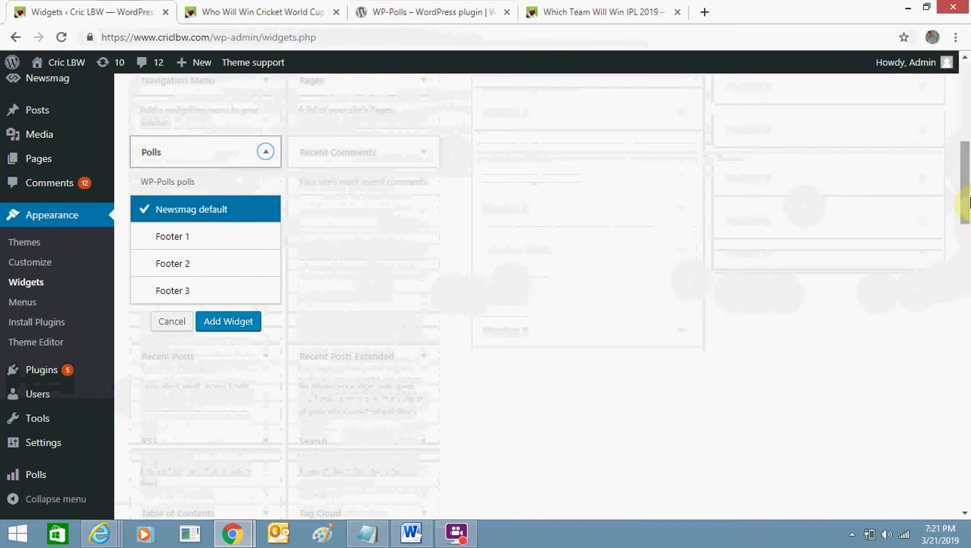
scroll(966, 151, up, 4)
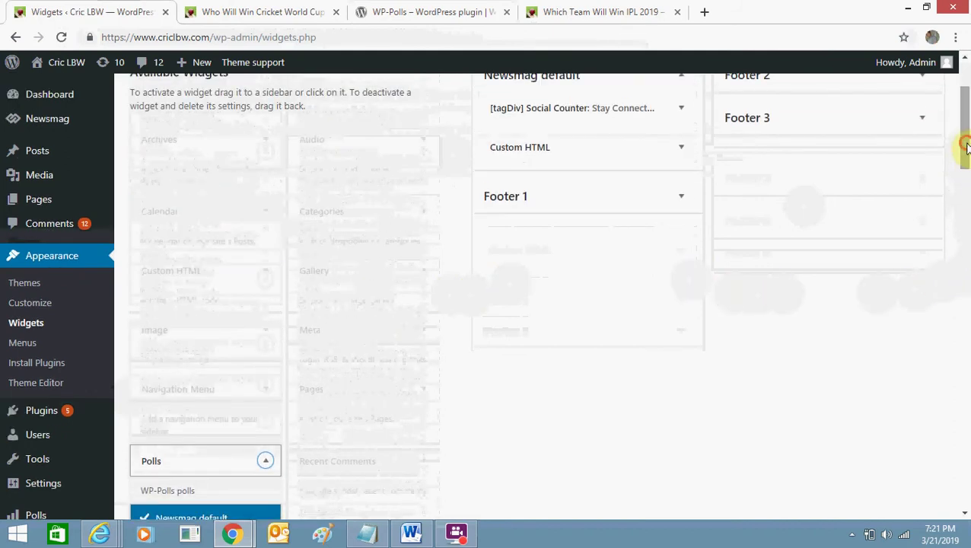
drag(965, 152, 966, 124)
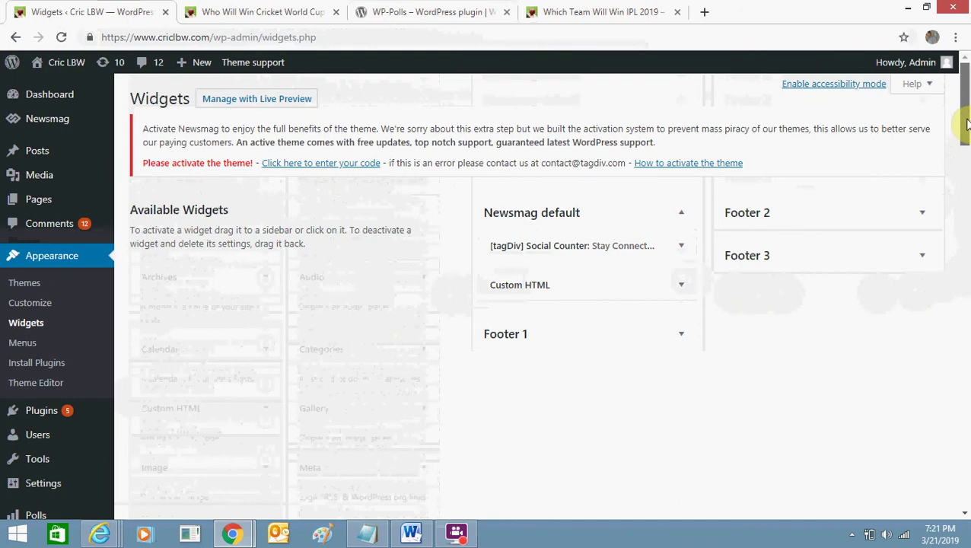
drag(967, 124, 966, 130)
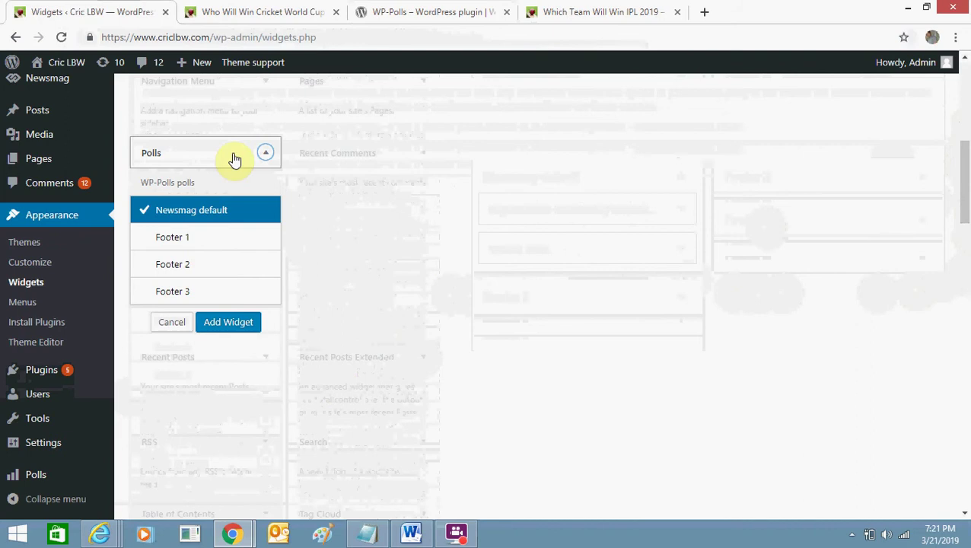
drag(233, 156, 587, 193)
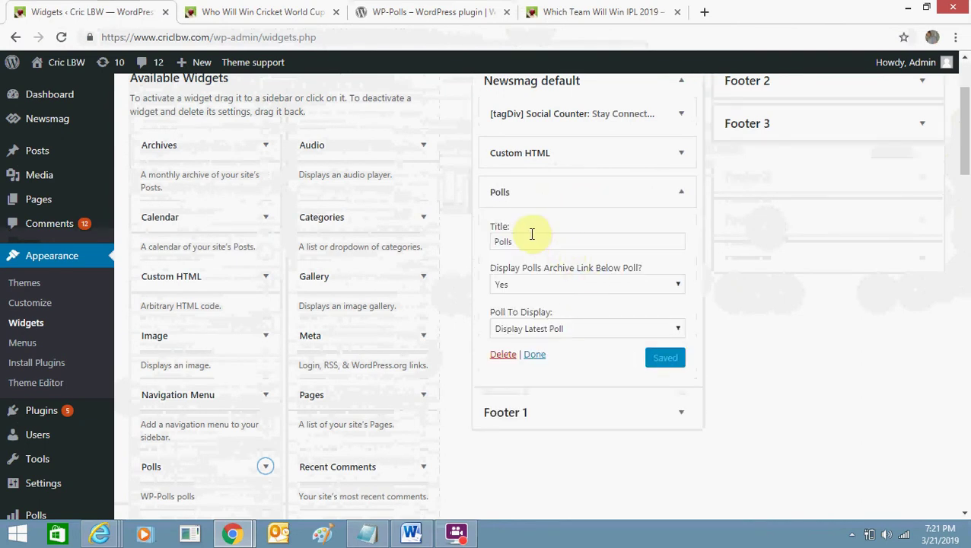
Retitle the widget 'Vote Your Answer', keep archive link Yes and Display Latest Poll, and save
drag(529, 239, 490, 241)
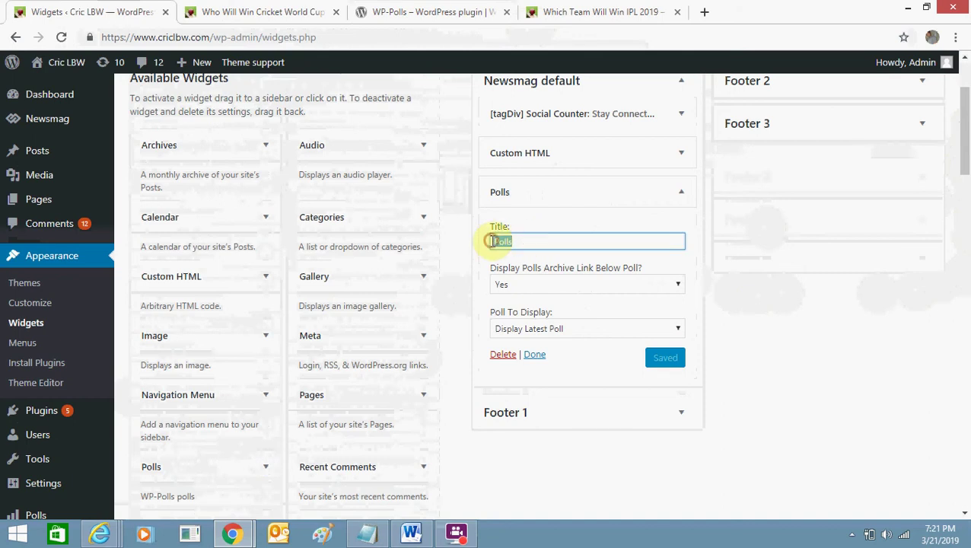
text(M)
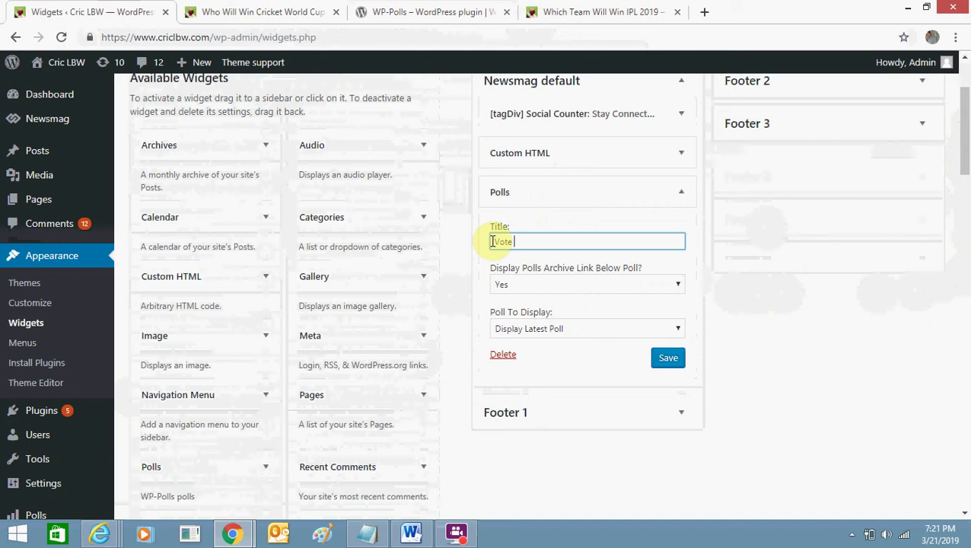
text(Your Answer)
click(596, 284)
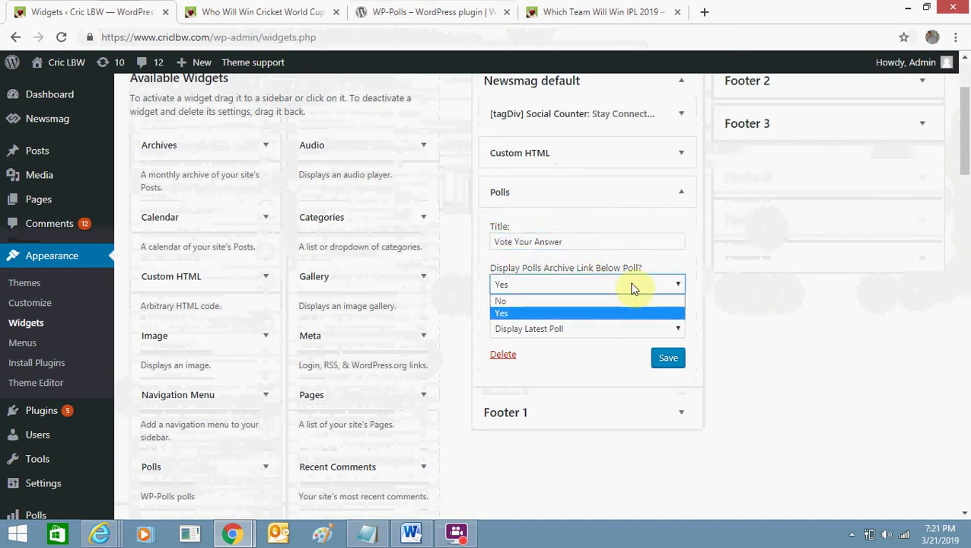
click(605, 314)
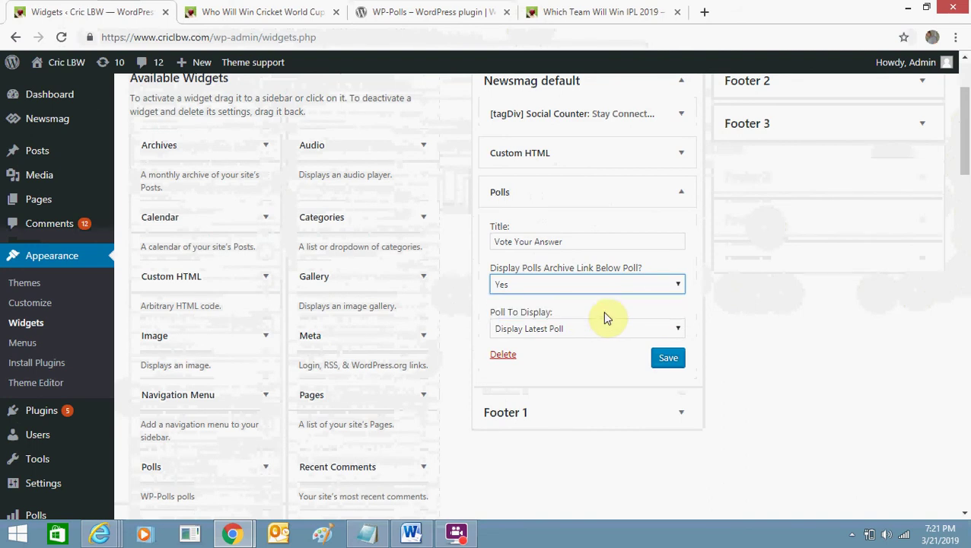
click(603, 329)
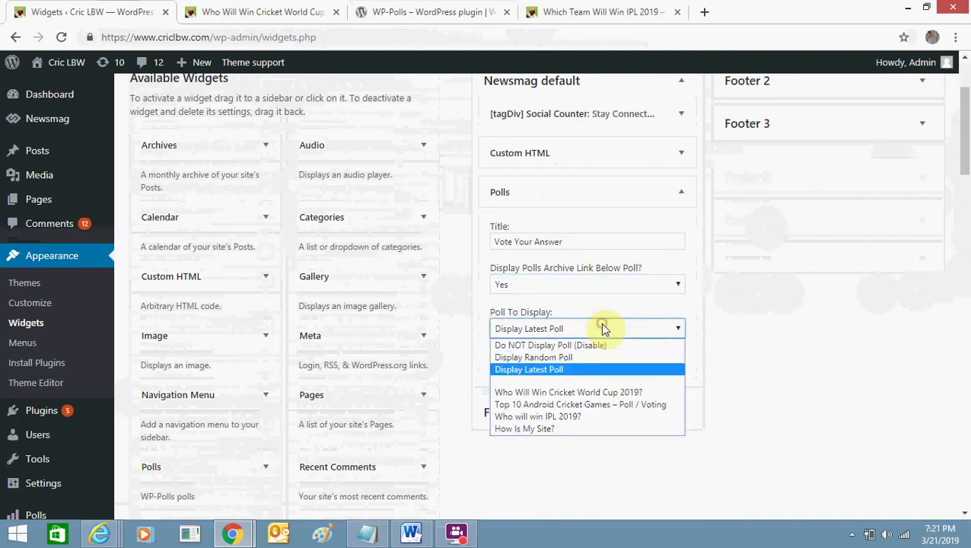
click(598, 369)
click(667, 361)
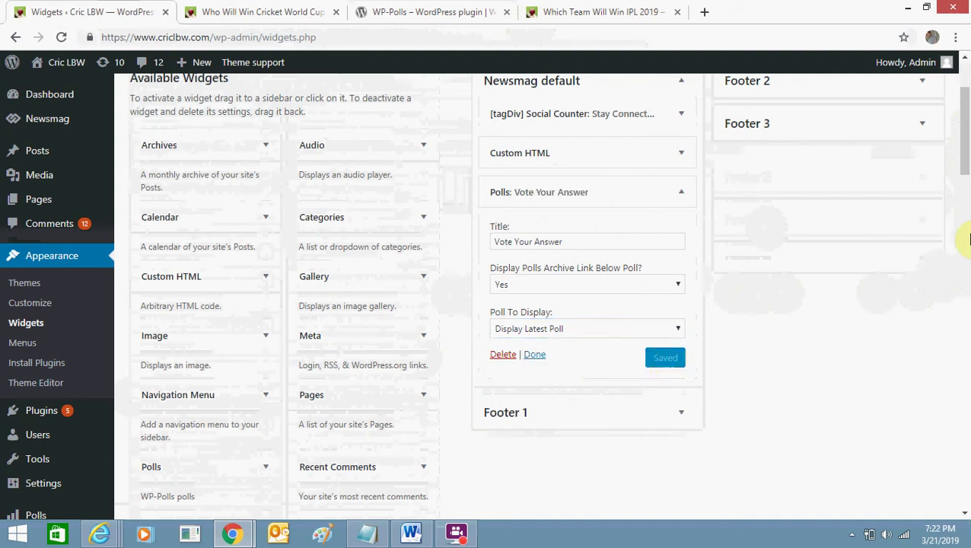
click(535, 356)
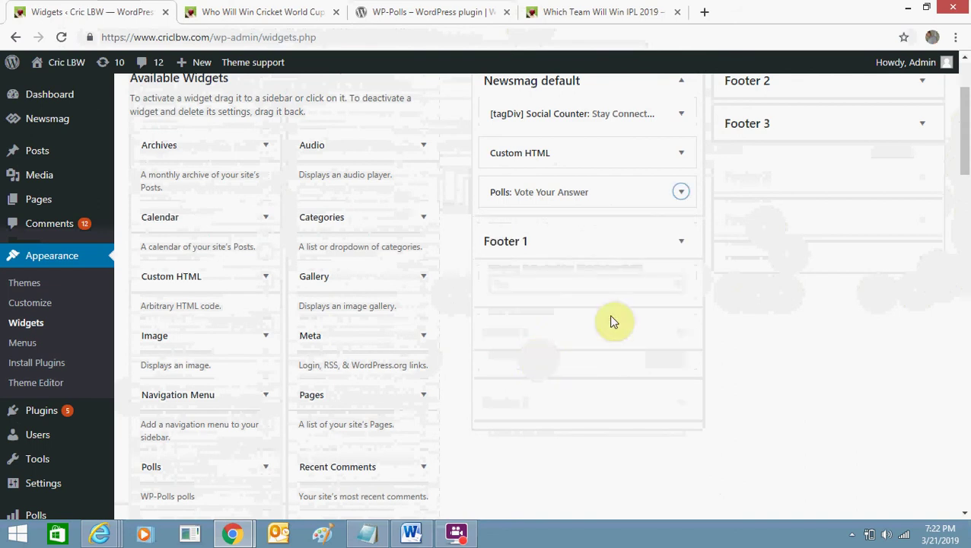
Switch to the IPL 2019 poll post tab and go to the site dashboard
drag(965, 149, 968, 123)
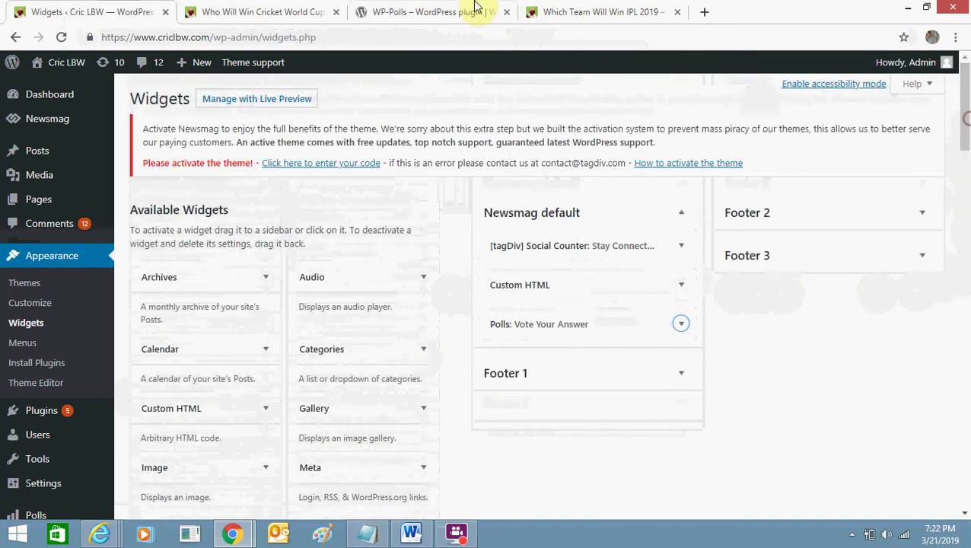
click(644, 10)
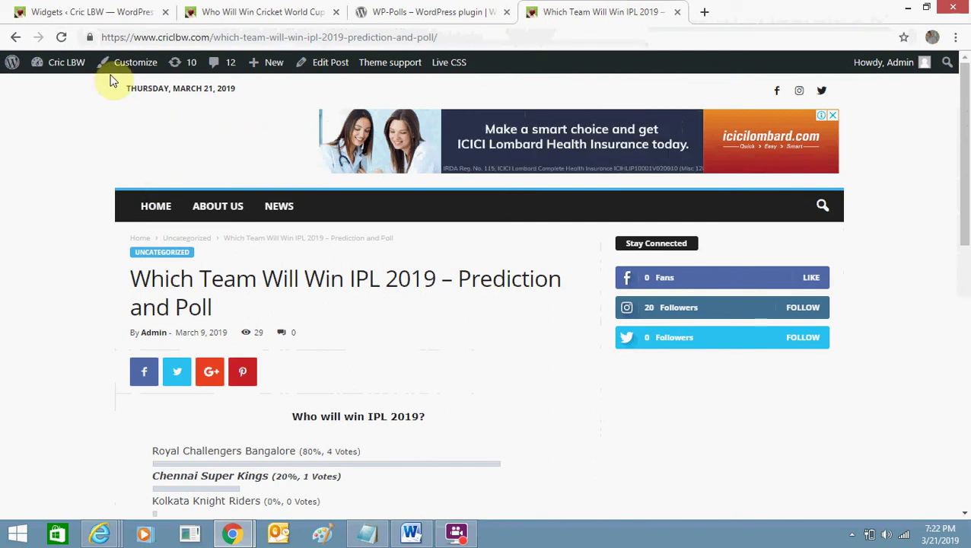
click(70, 65)
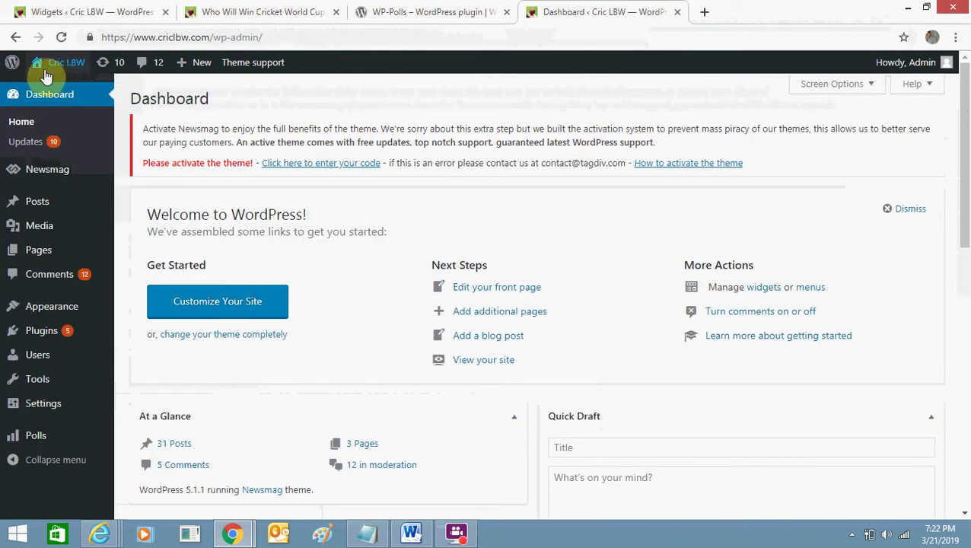
Visit the Cric LBW homepage and check the 'Vote Your Answer' sidebar poll showing England at 100%
click(49, 85)
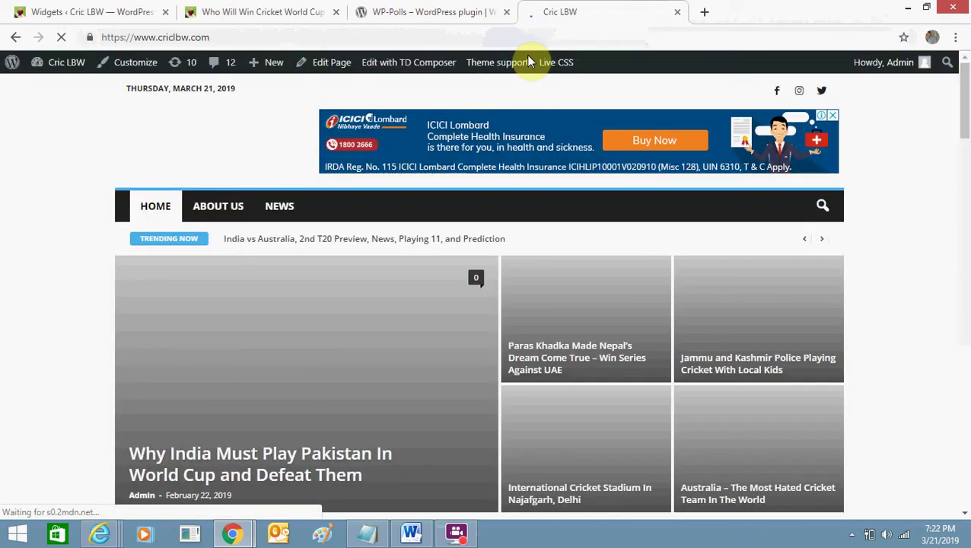
drag(964, 120, 965, 156)
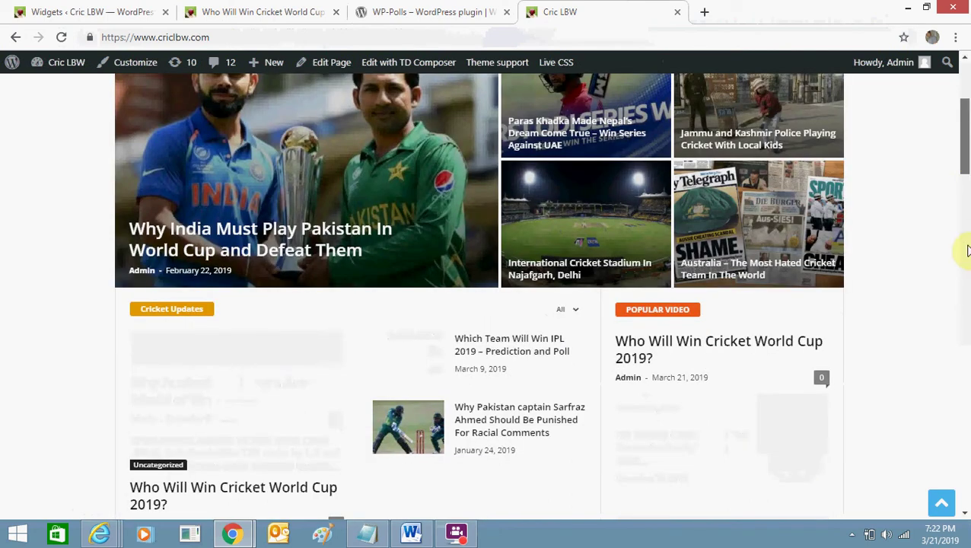
click(967, 381)
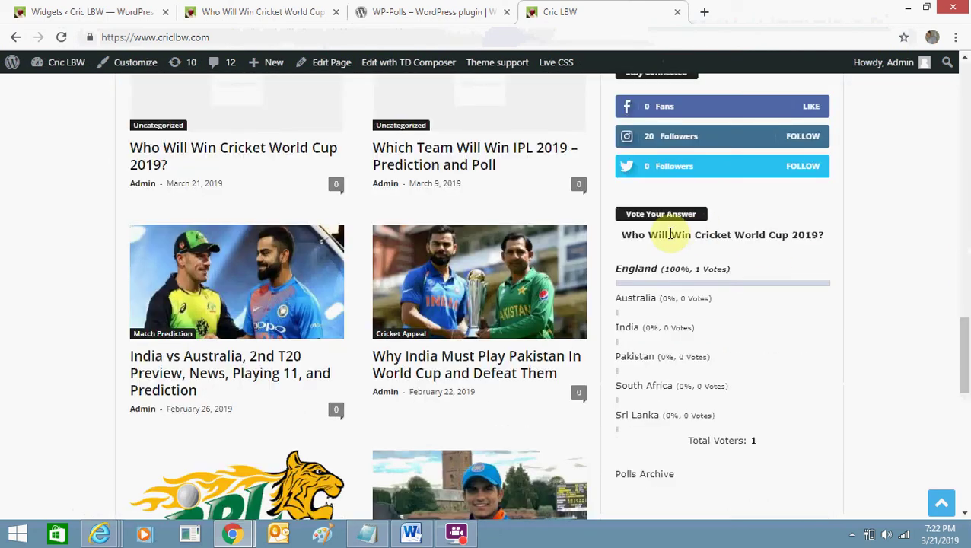
drag(631, 234, 811, 235)
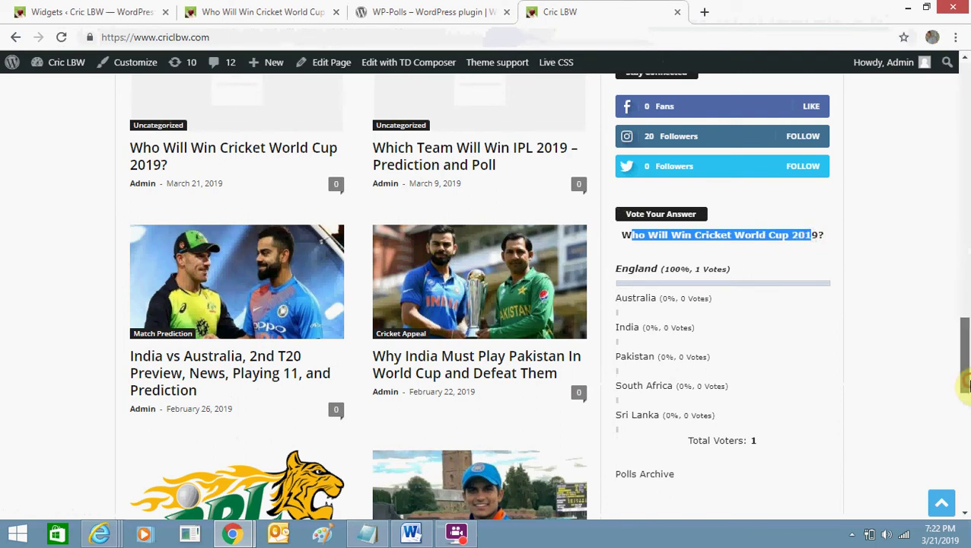
drag(965, 385, 965, 390)
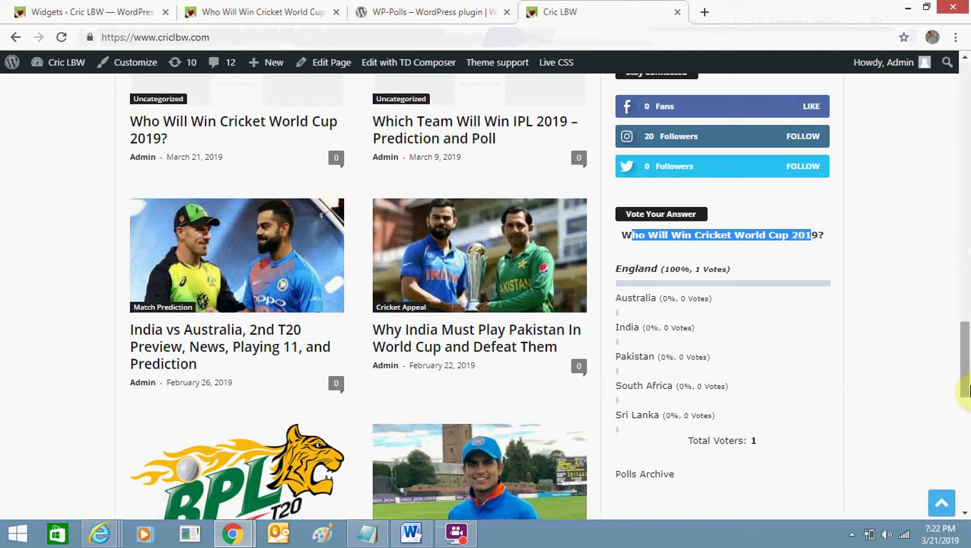